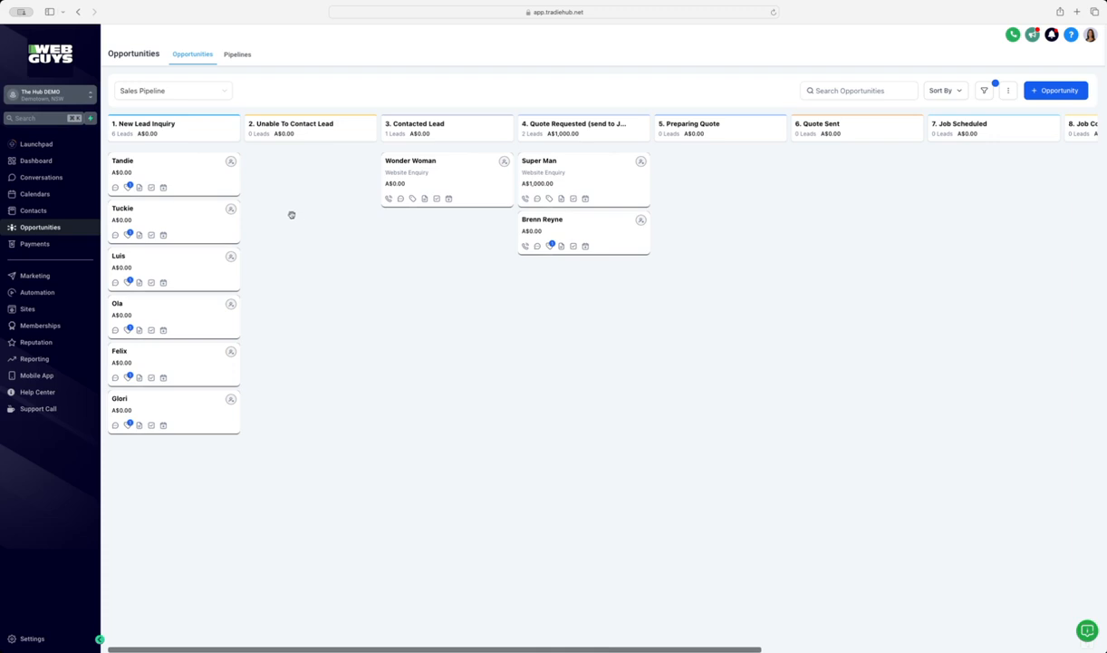
Open the first opportunity in the New Lead Inquiry stage and enter Facebook as its opportunity source.
left_click(196, 172)
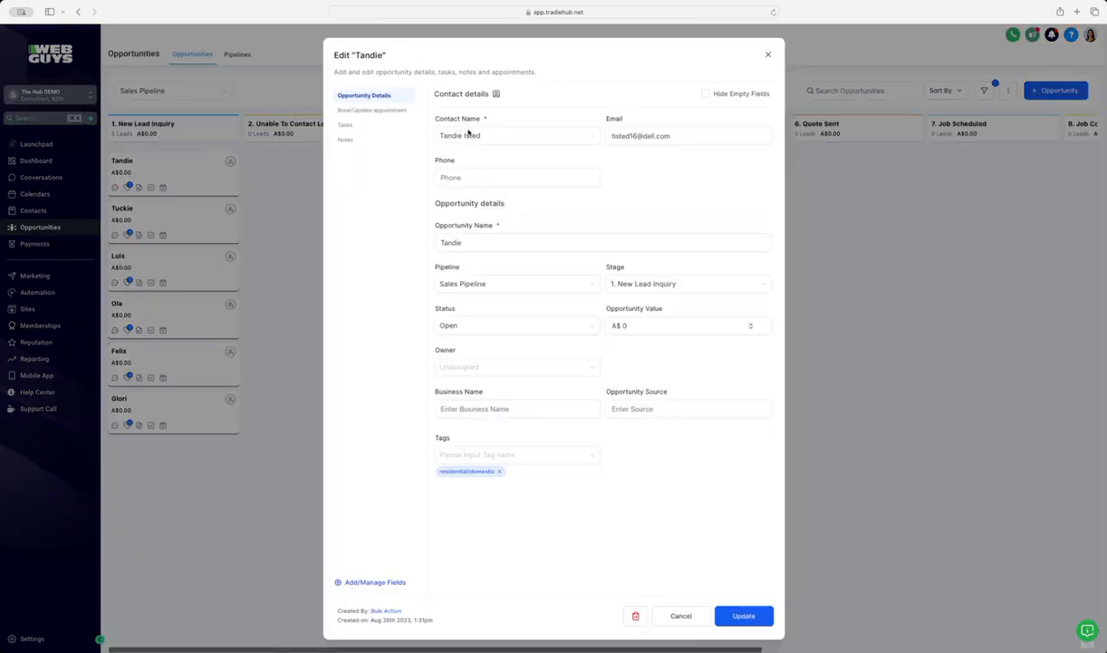
left_click(689, 135)
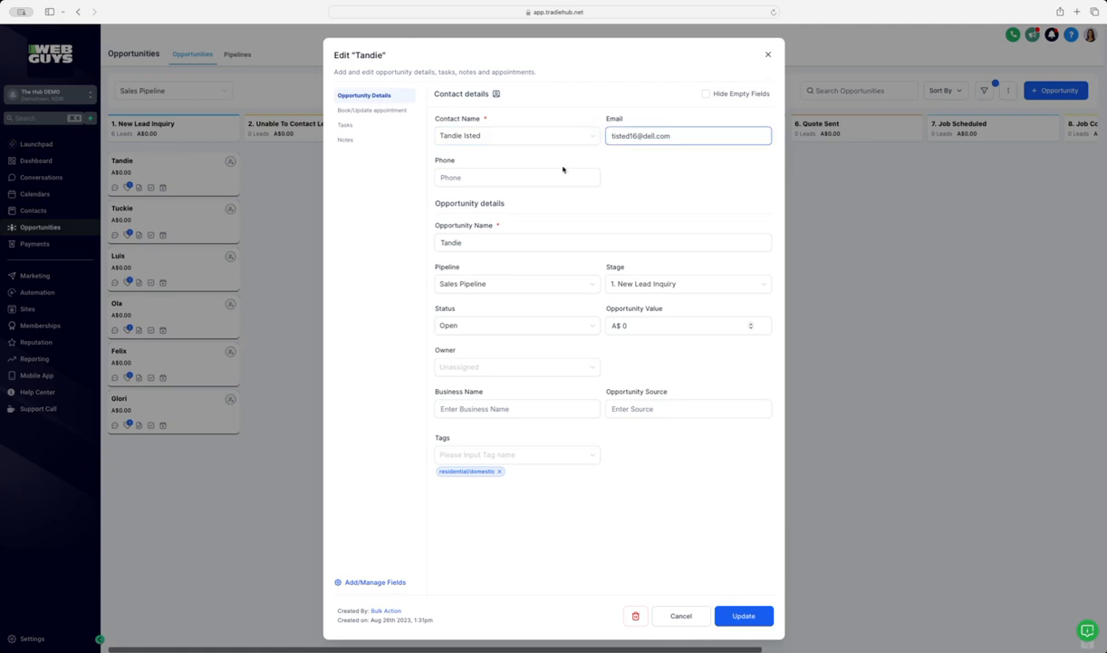
left_click(450, 326)
left_click(680, 326)
left_click(617, 407)
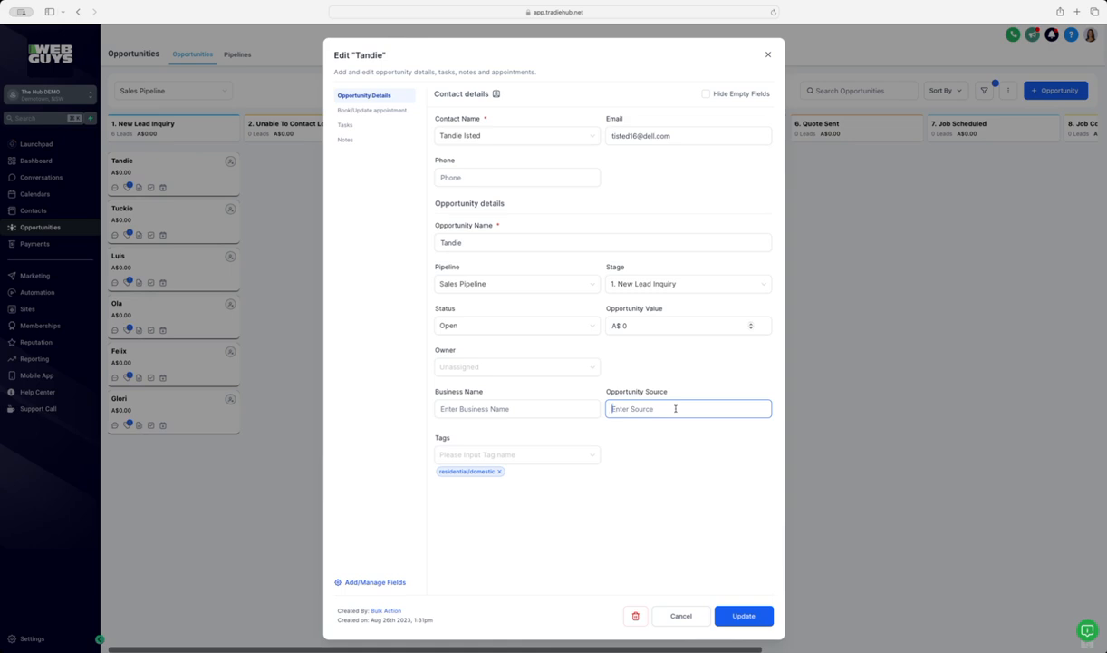
type("Facebook")
left_click(659, 530)
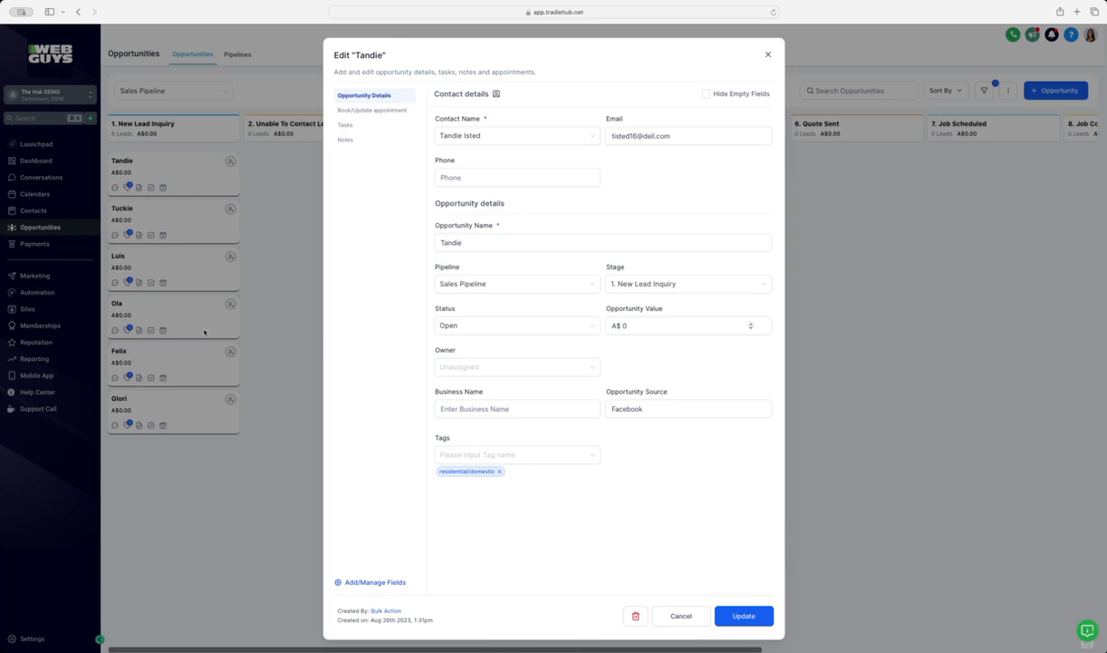
left_click(587, 329)
left_click(442, 349)
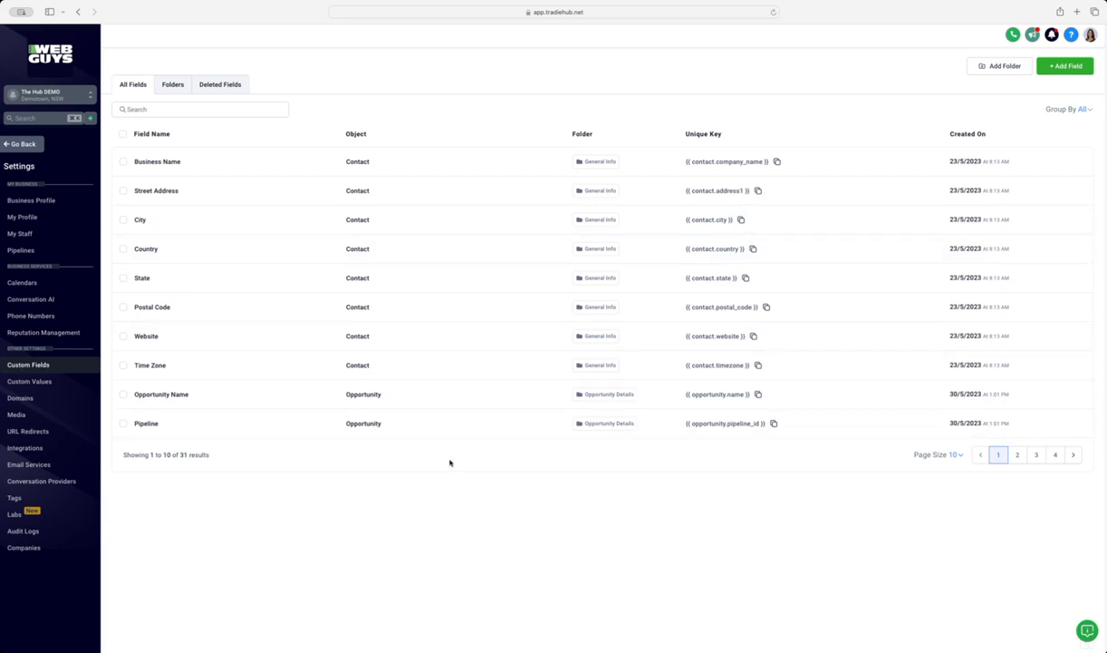
Browse to the third page of custom fields and start a new Single Line field named "1. Timeline of Completion".
left_click(1018, 455)
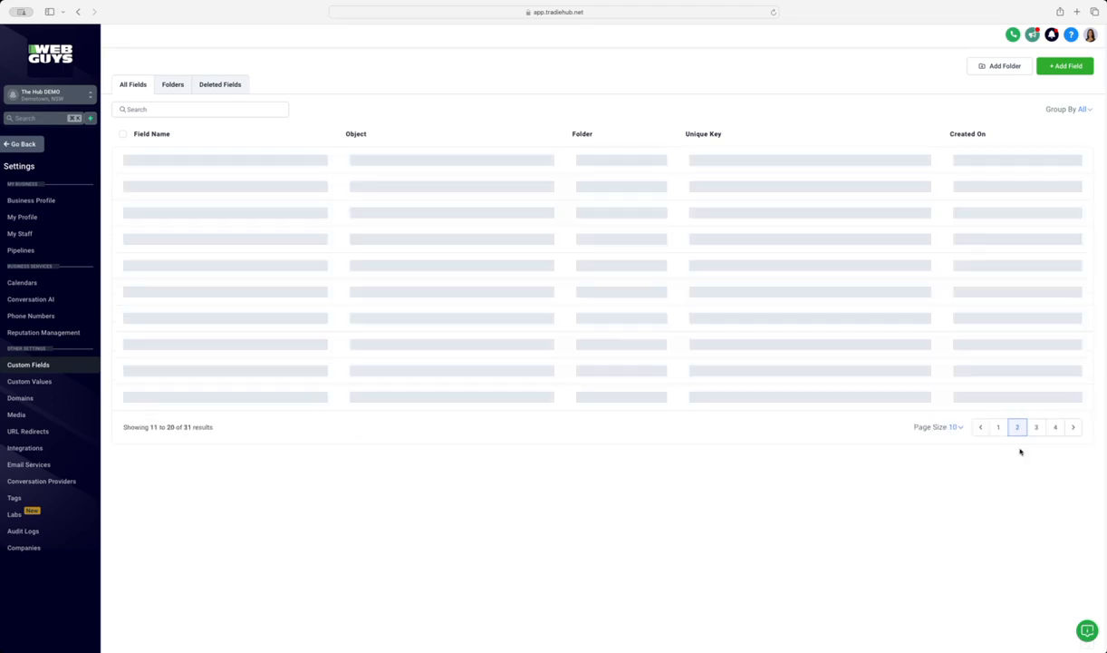
left_click(1034, 462)
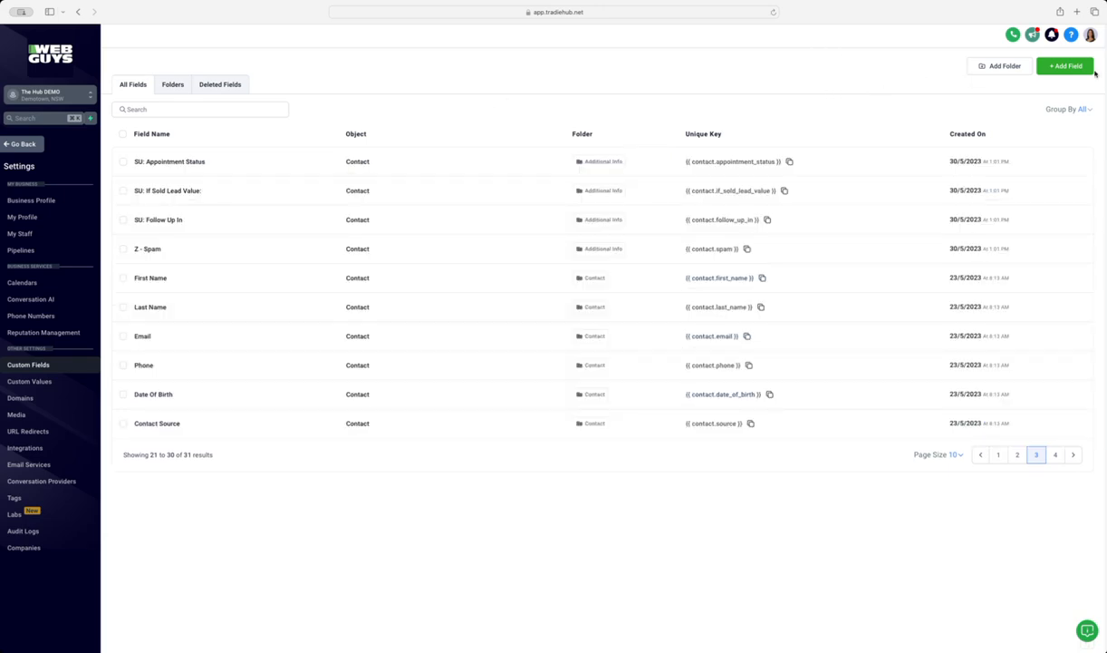
left_click(1067, 69)
left_click(274, 265)
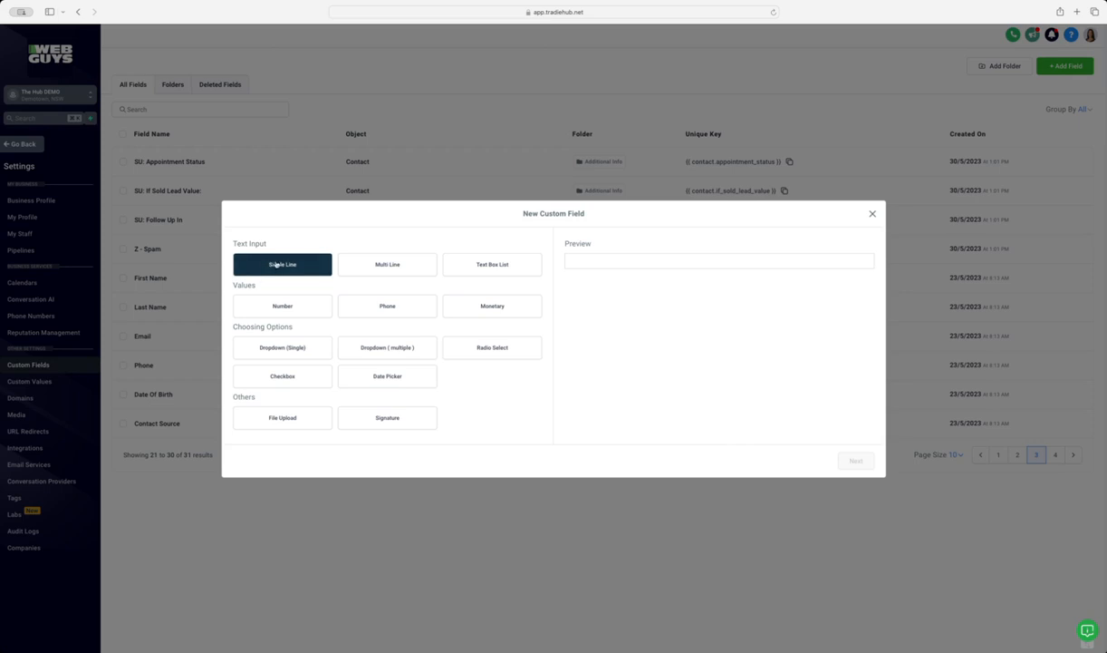
left_click(276, 263)
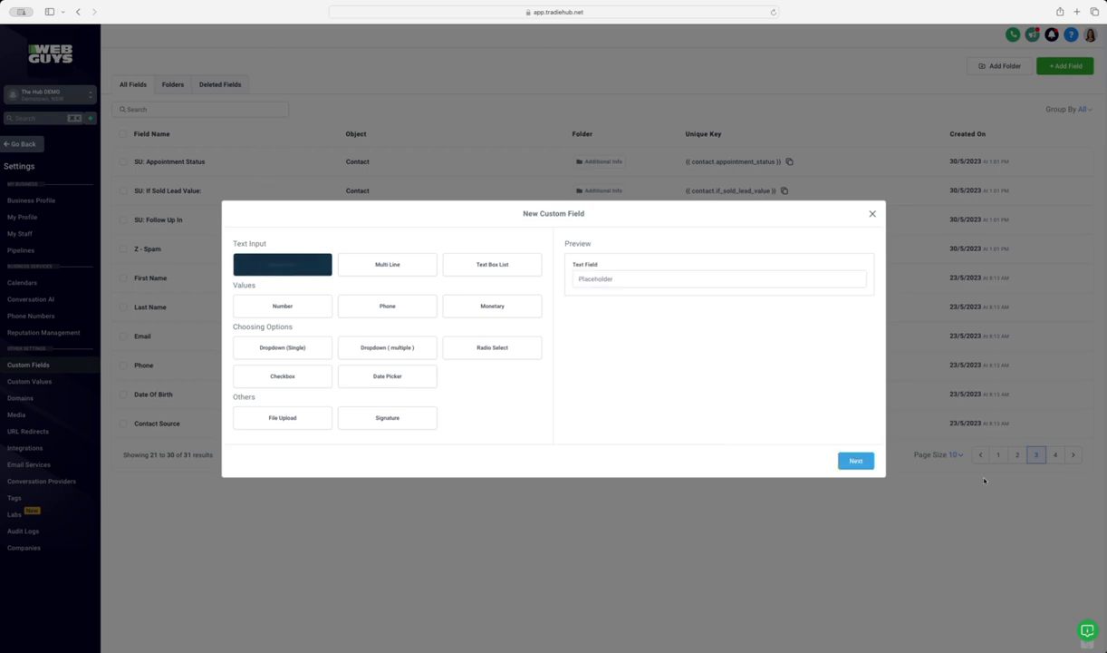
left_click(855, 460)
left_click(293, 315)
type("T")
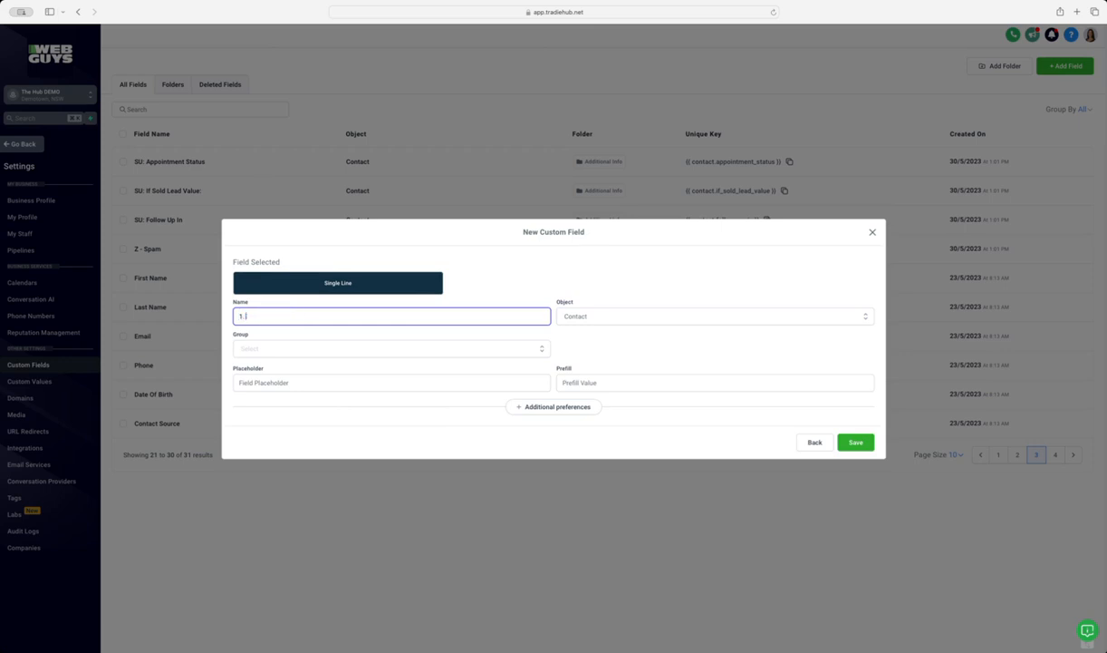
type("imeline of Completion")
Assign the timeline field to the Opportunity object in the Opportunity Details group and save it.
left_click(558, 319)
left_click(634, 354)
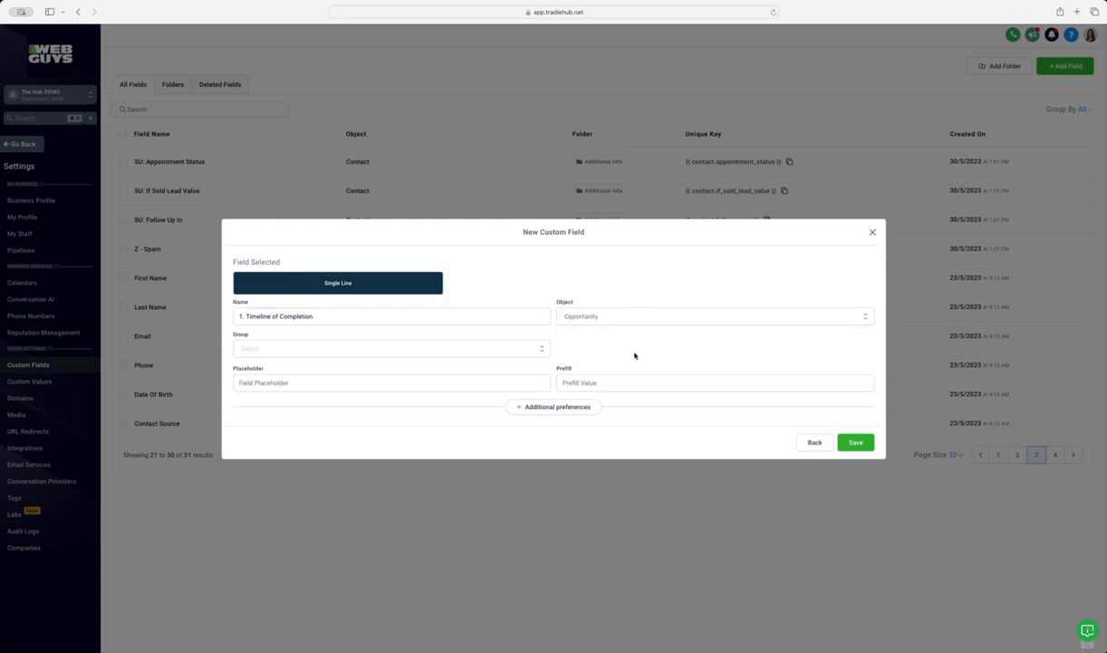
left_click(526, 349)
left_click(382, 365)
left_click(856, 441)
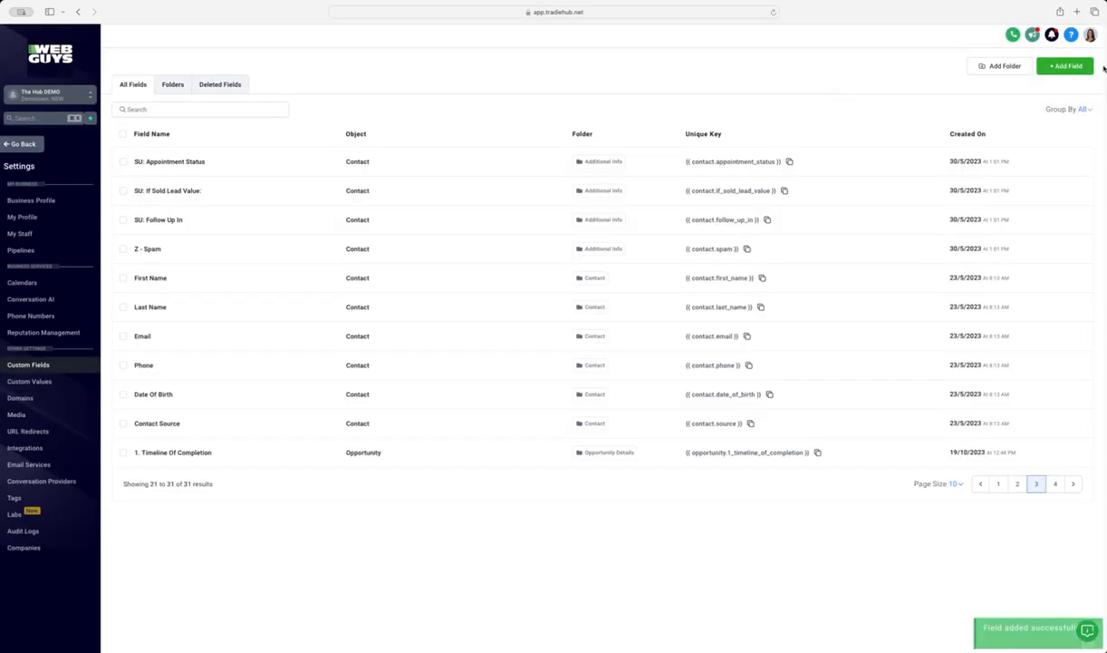
Start another custom field of the Monetary type and name it "2. Budget".
left_click(1064, 69)
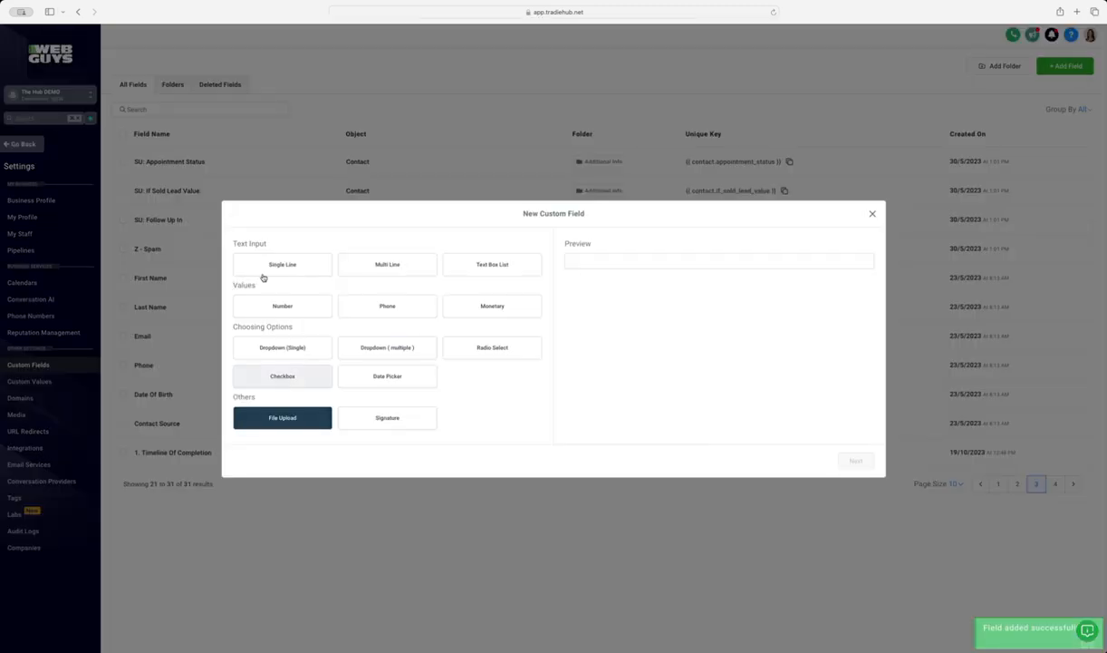
left_click(276, 306)
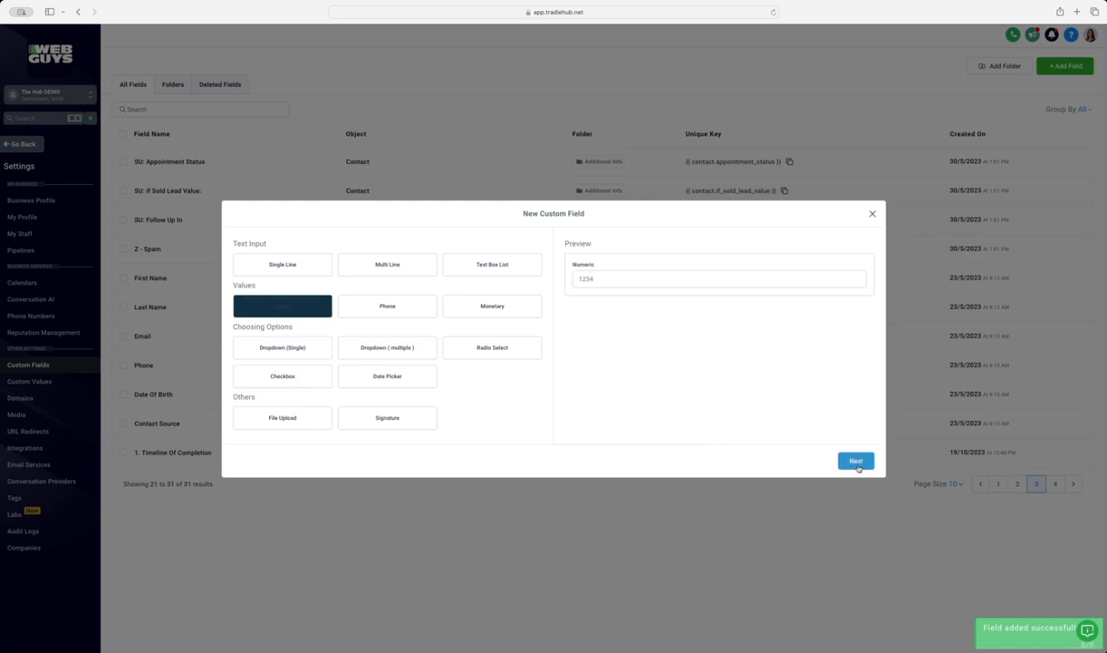
left_click(475, 307)
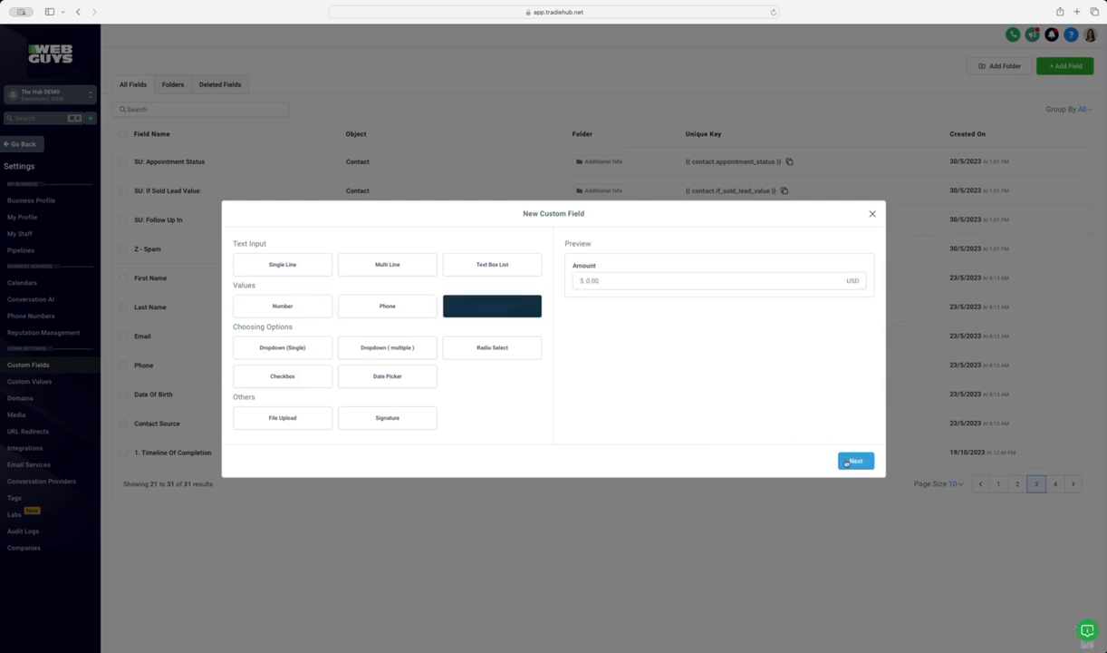
left_click(855, 460)
left_click(324, 314)
type("2. Budget")
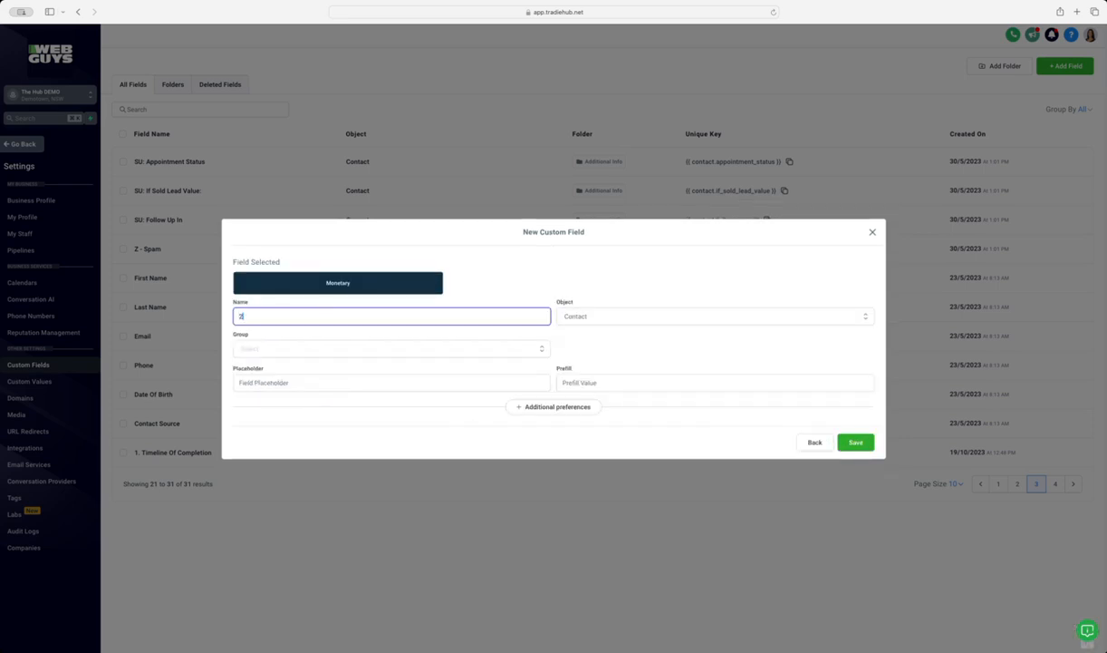
Assign the budget field to the Opportunity object in the Opportunity Details group and save it.
left_click(630, 316)
left_click(594, 355)
left_click(448, 349)
left_click(388, 369)
left_click(856, 443)
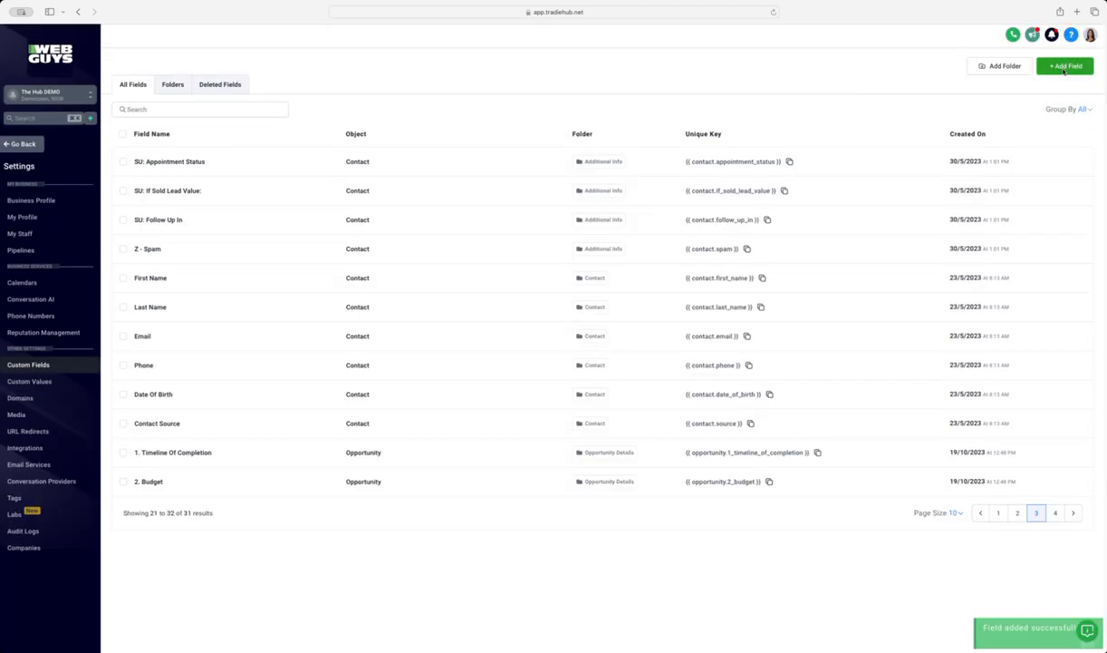
Start a Multi Line custom field and name it "3. Specific Requirements".
left_click(1017, 67)
left_click(364, 263)
left_click(856, 461)
left_click(294, 315)
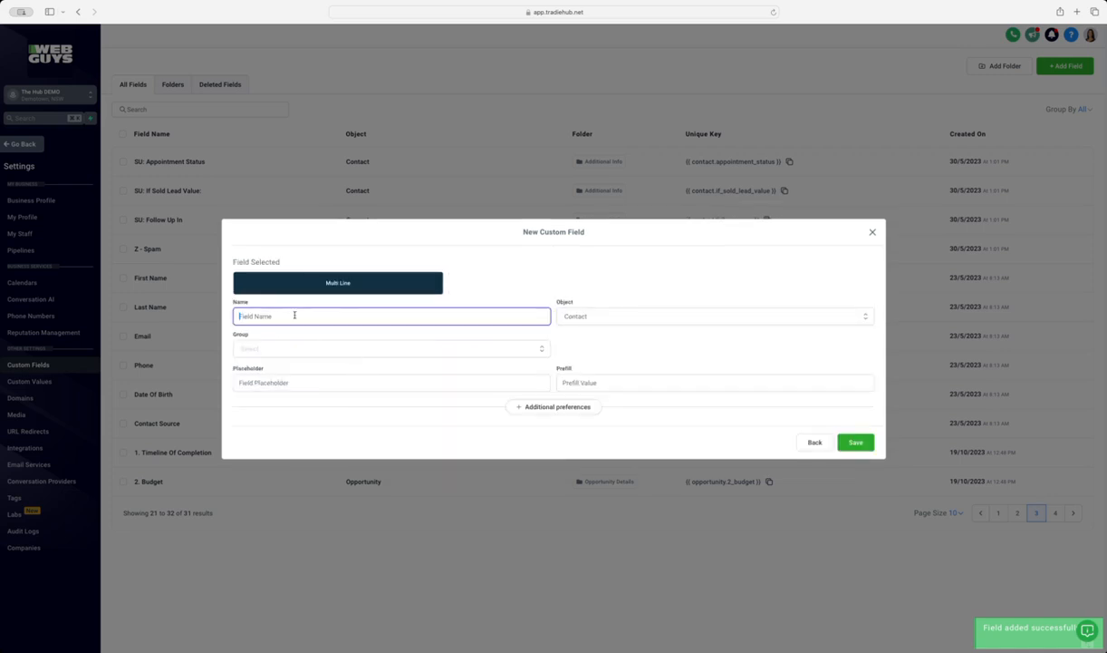
type("3. Specific Requirements")
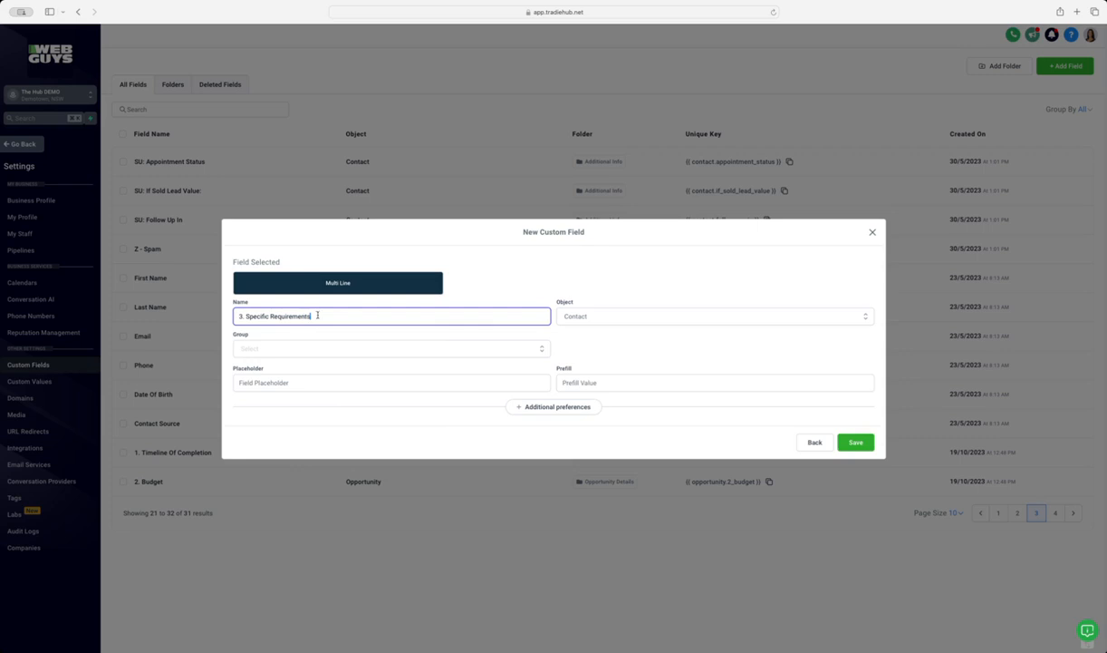
Assign the requirements field to the Opportunity object in the Opportunity Details group and save it.
left_click(564, 316)
left_click(566, 352)
left_click(480, 352)
left_click(490, 368)
left_click(856, 442)
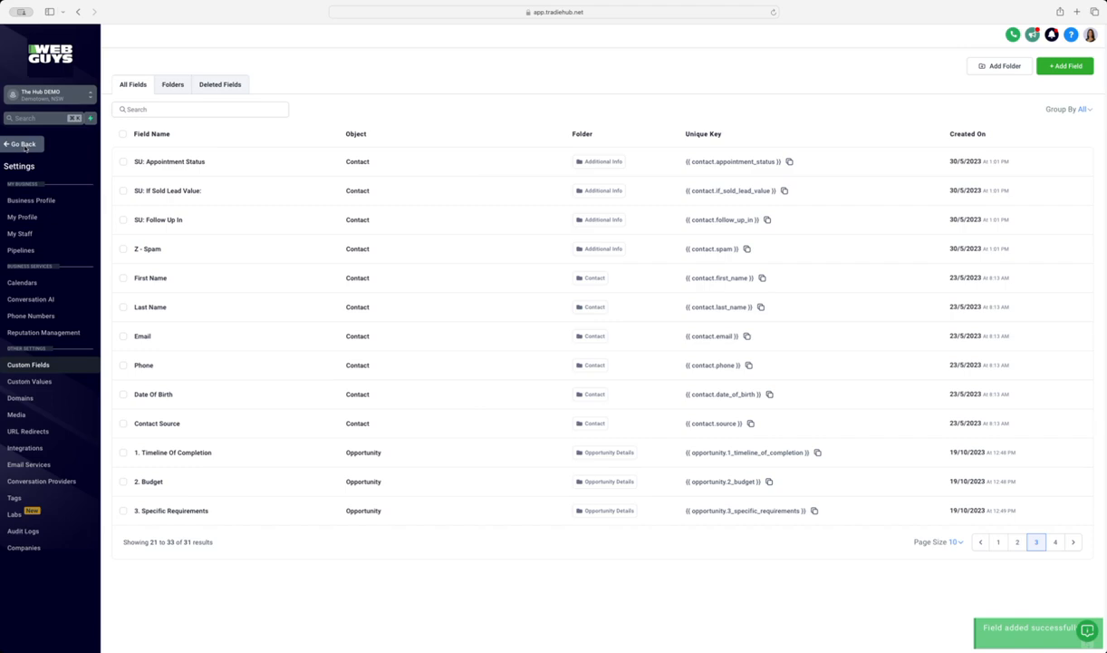
In the first New Lead Inquiry opportunity, enter timeline "xmas", budget 10000 and specific requirements "full renovation", and update the opportunity.
left_click(23, 144)
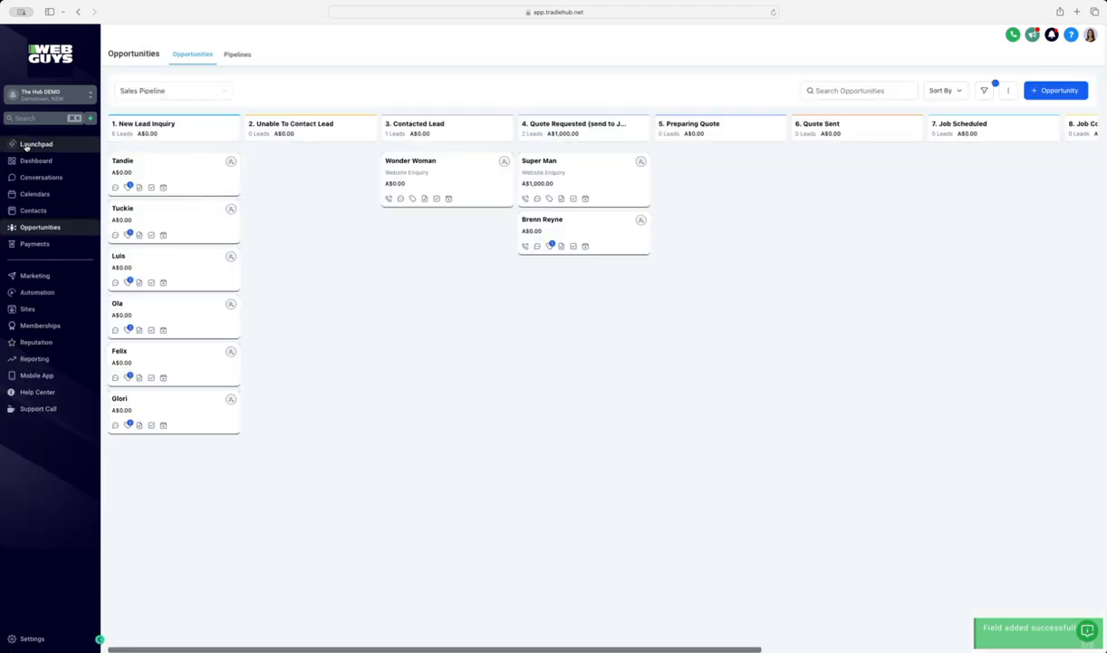
left_click(197, 170)
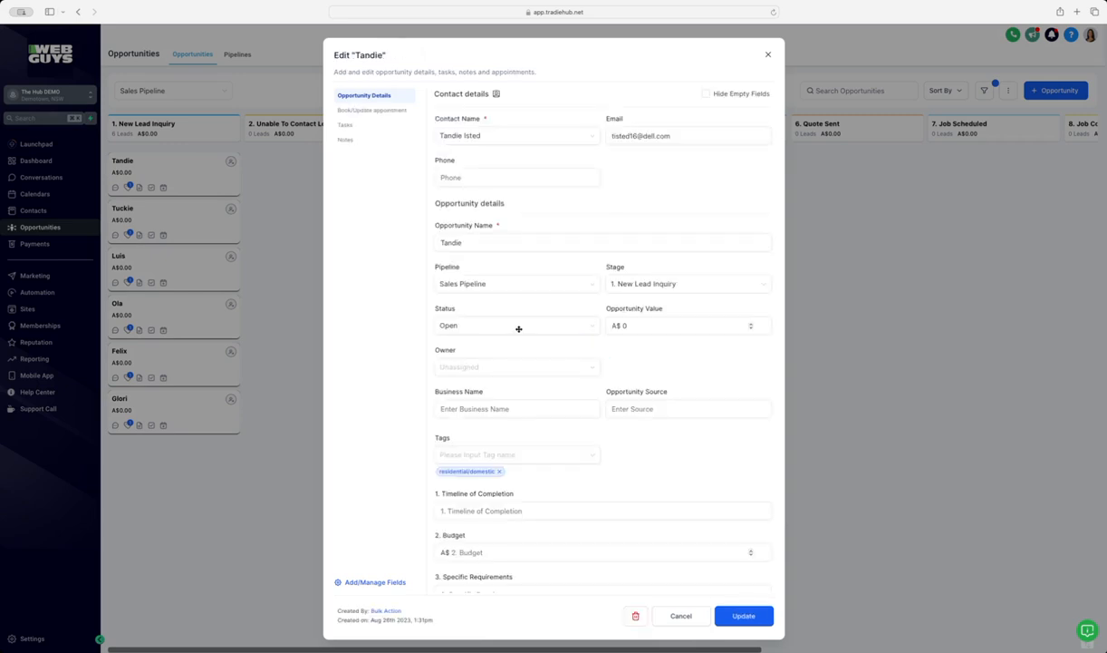
scroll(560, 390, "down", 2)
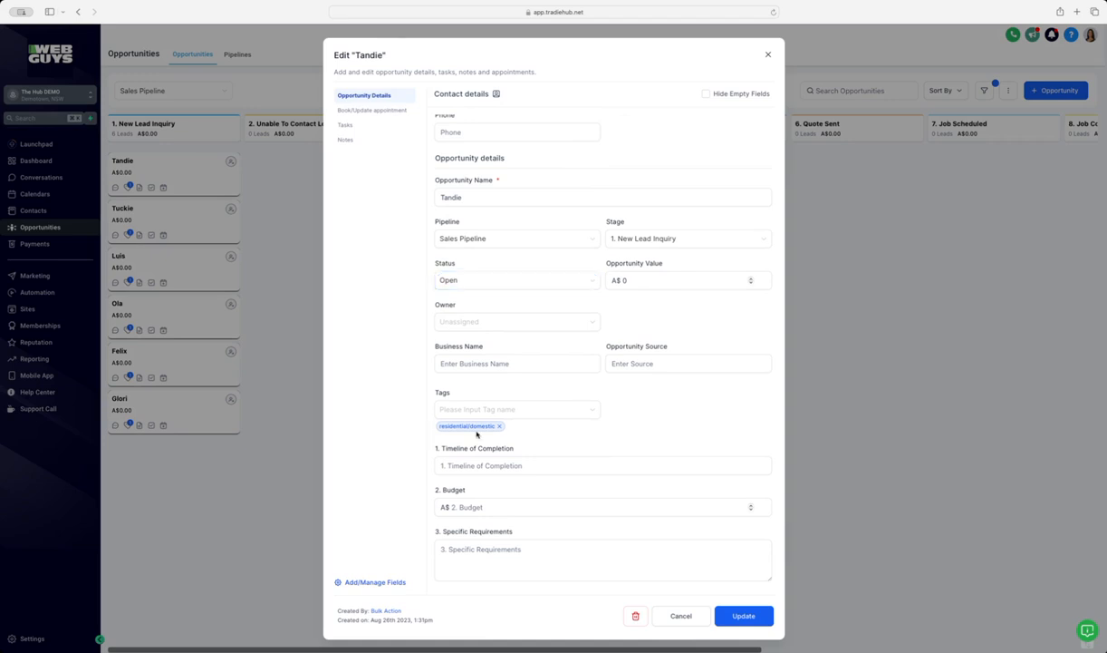
left_click(552, 468)
type("xmas")
key("Tab")
type("10000")
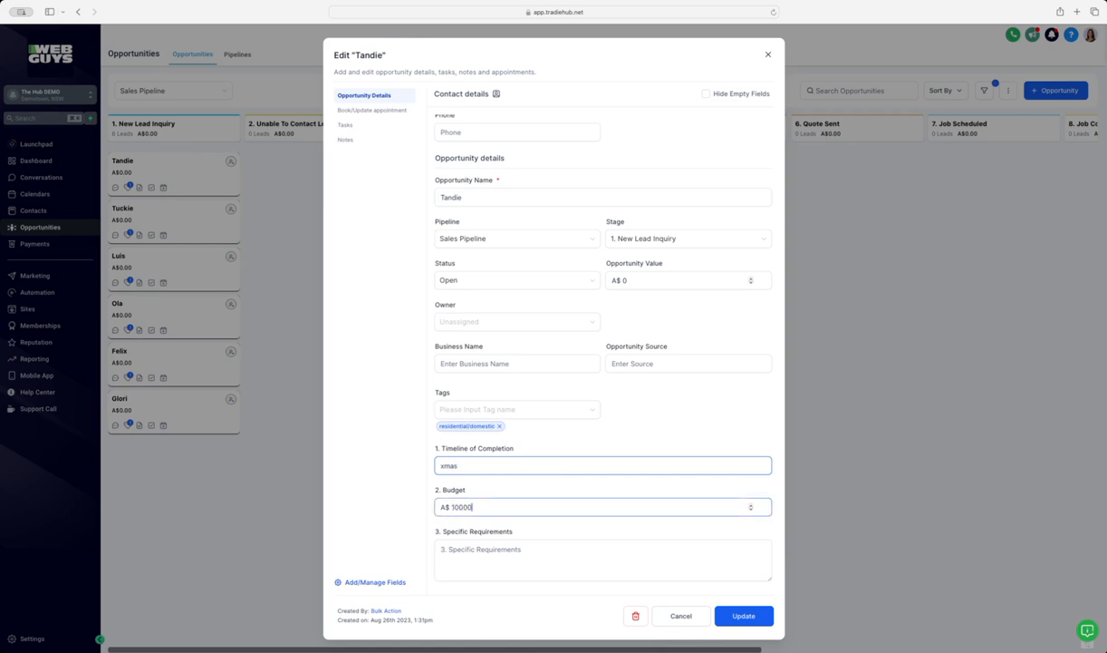
left_click(442, 550)
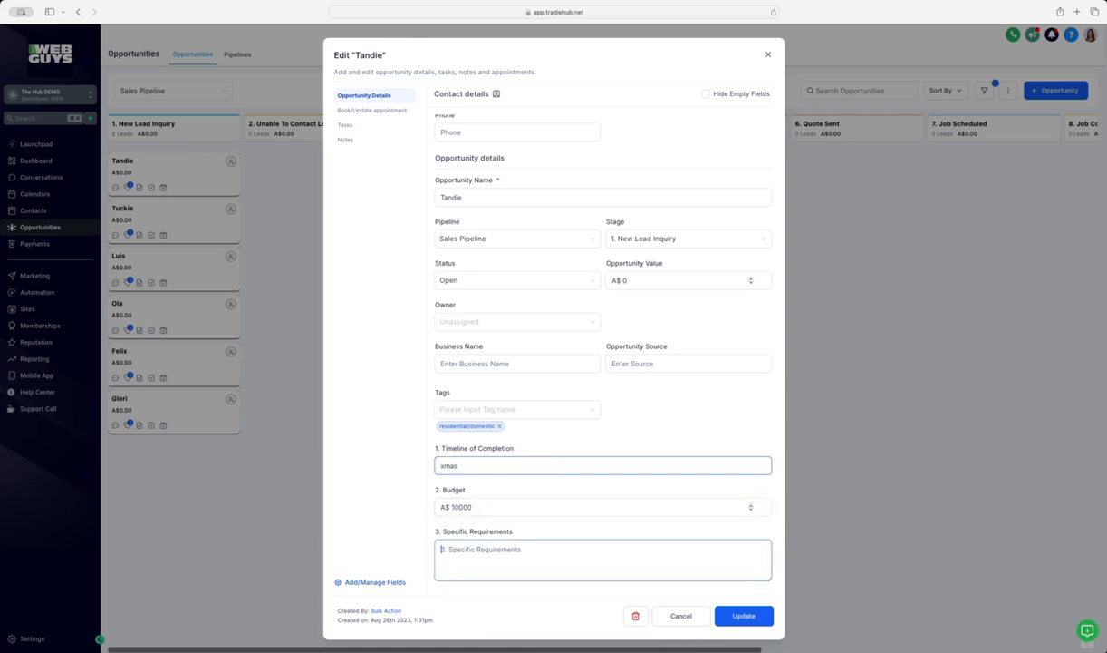
type("full renovation")
left_click(745, 617)
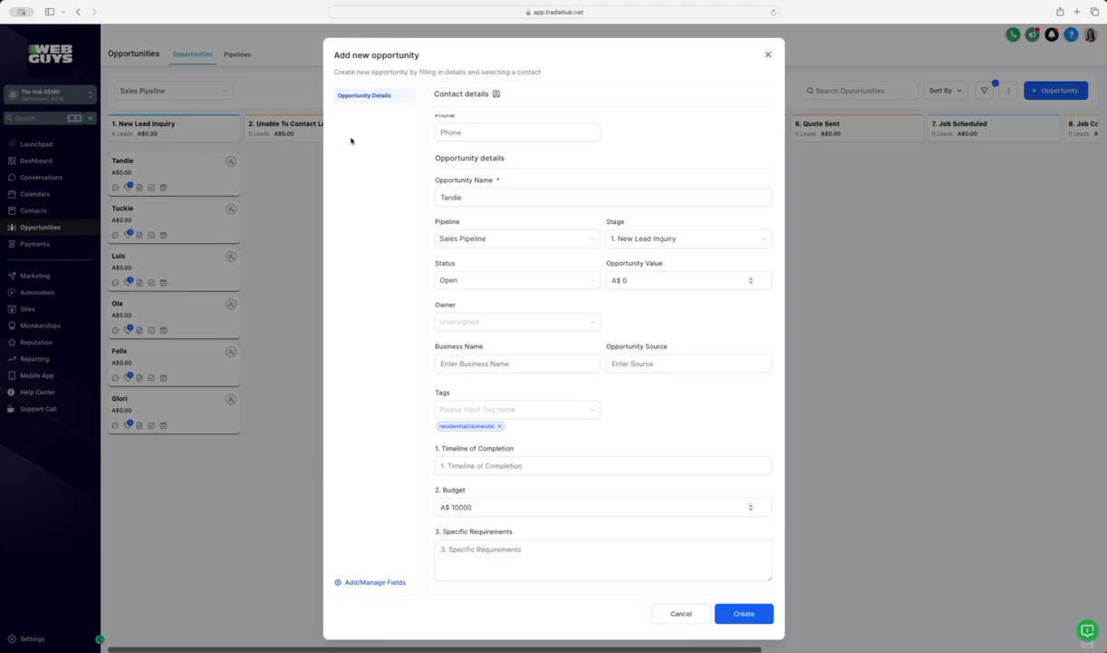
left_click(920, 259)
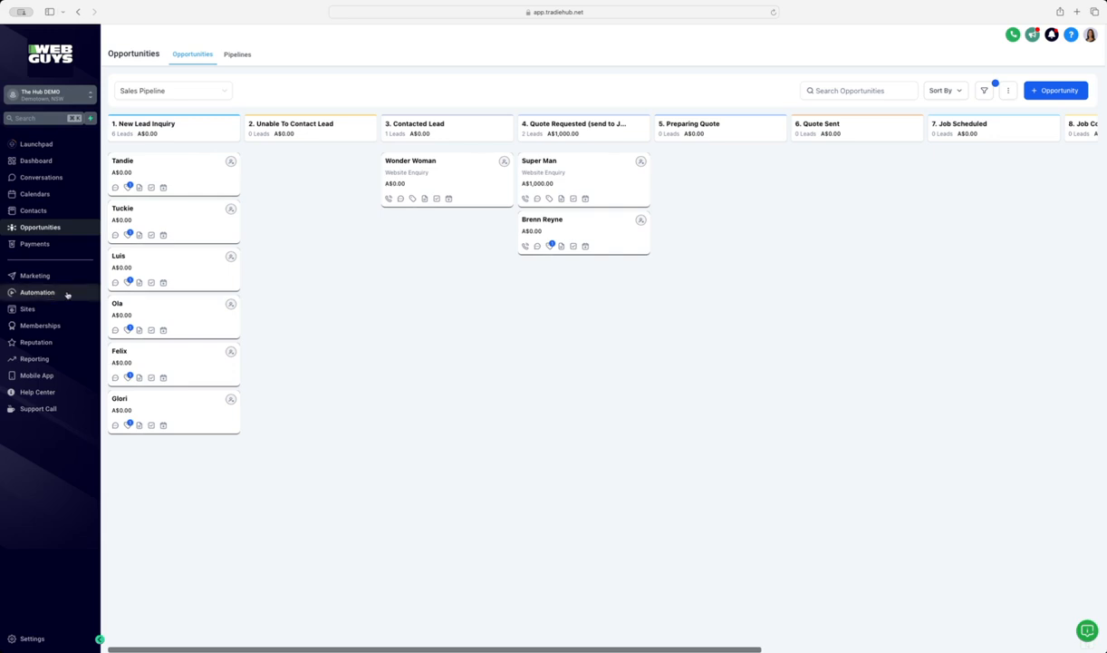
Create a new automation workflow from scratch.
left_click(37, 292)
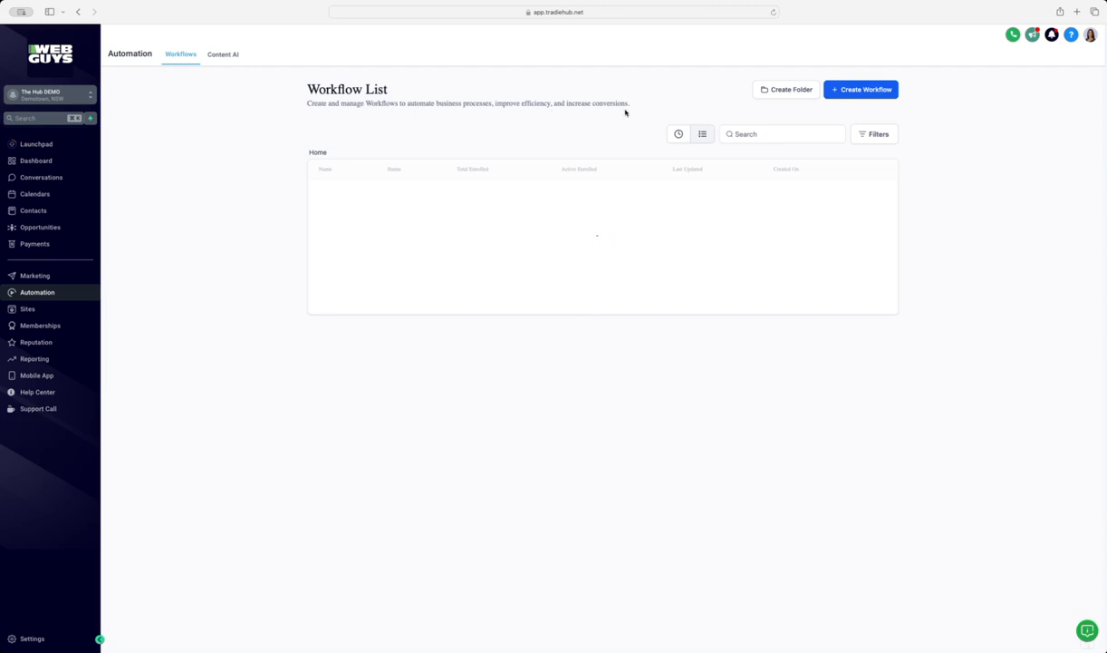
left_click(827, 95)
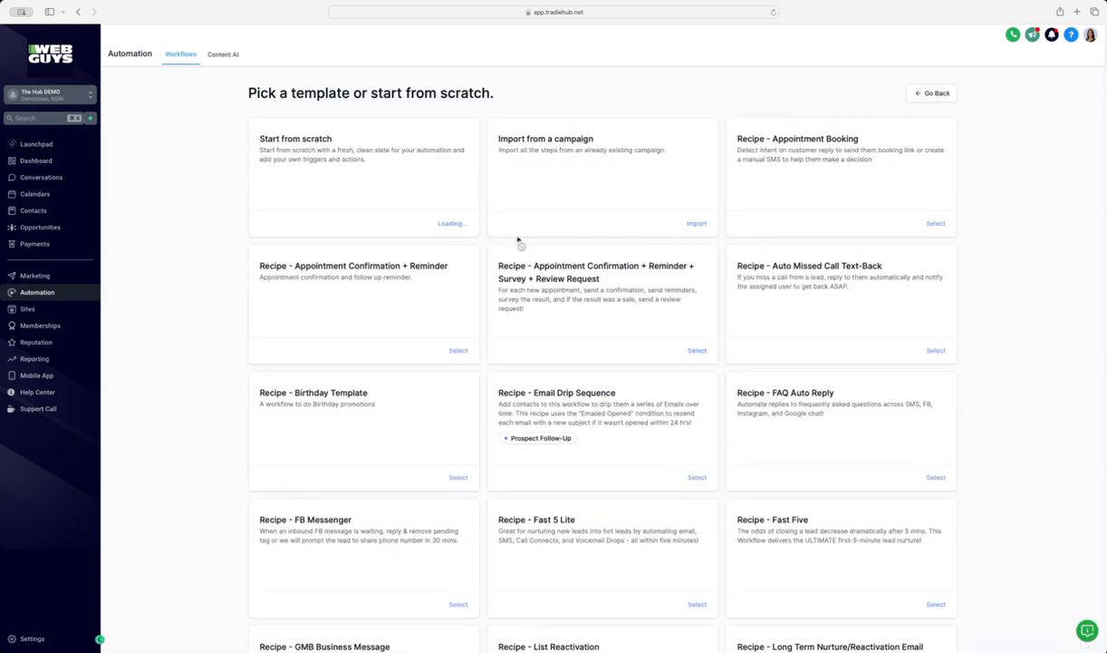
left_click(306, 133)
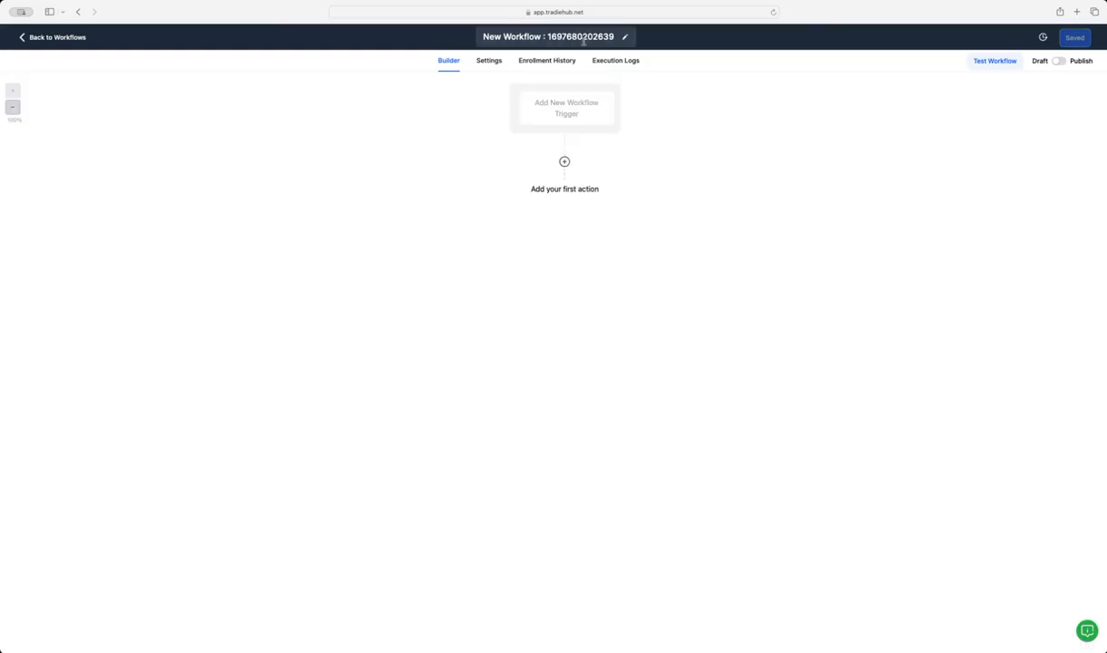
Rename the workflow as "Opportunity Custom Fields > Add Note".
left_click(627, 35)
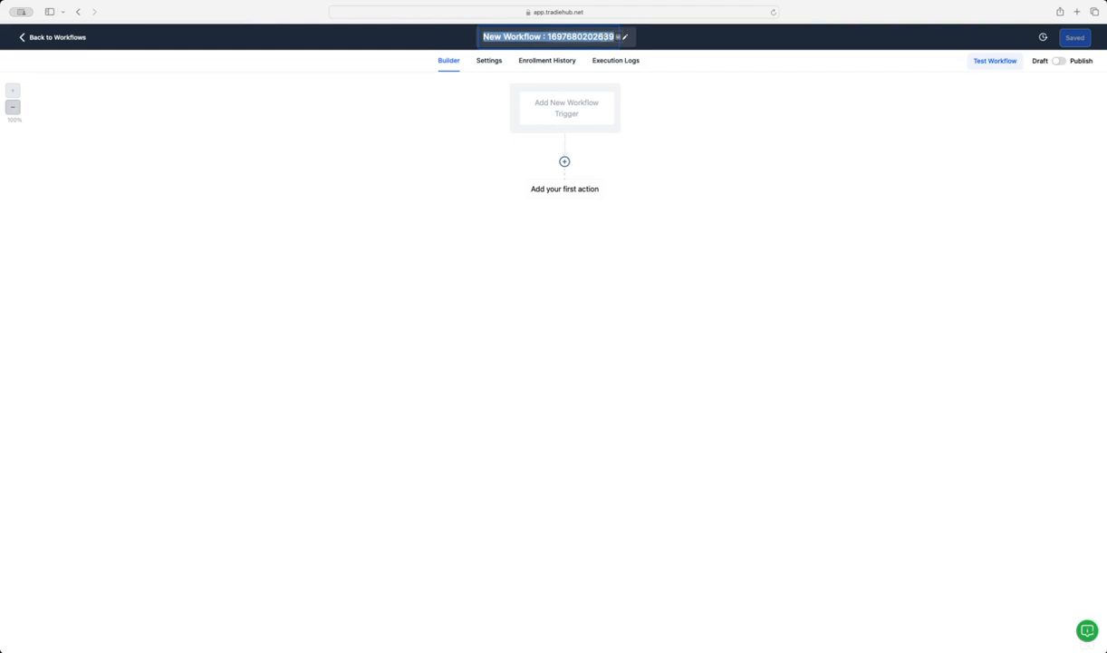
type("Opportunit")
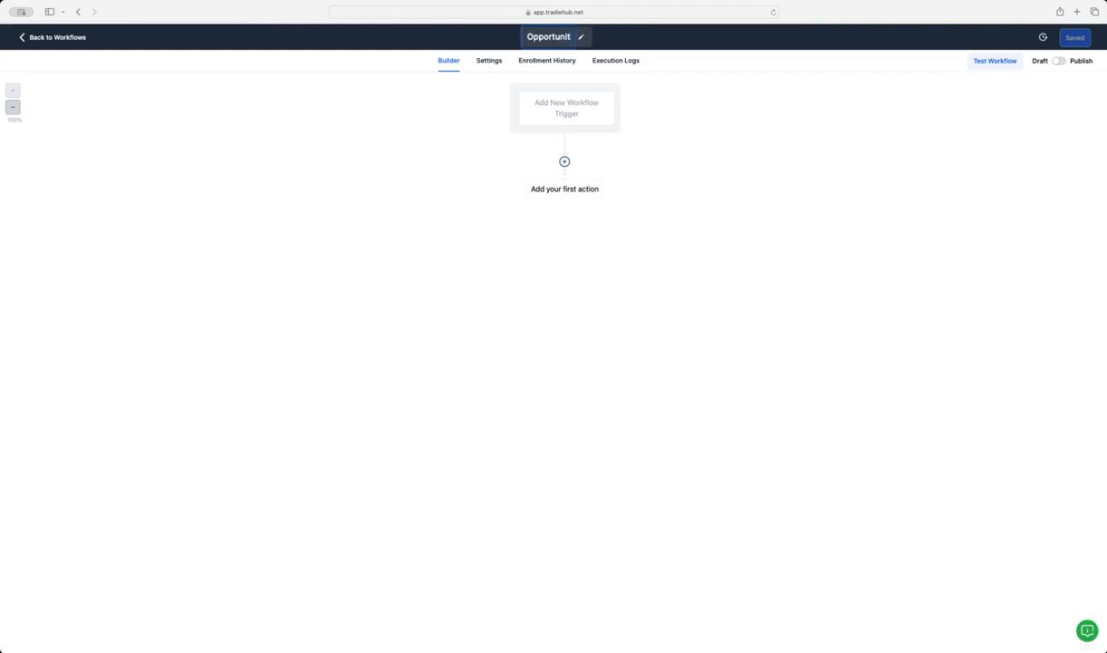
type("y Custom F")
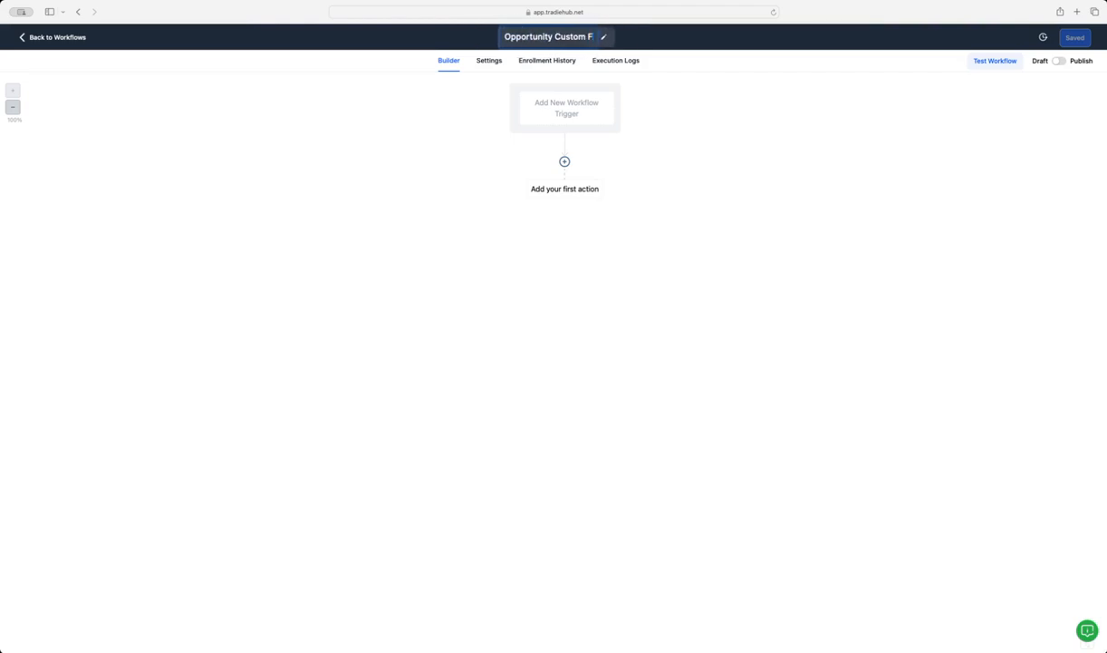
type("eilds > Add")
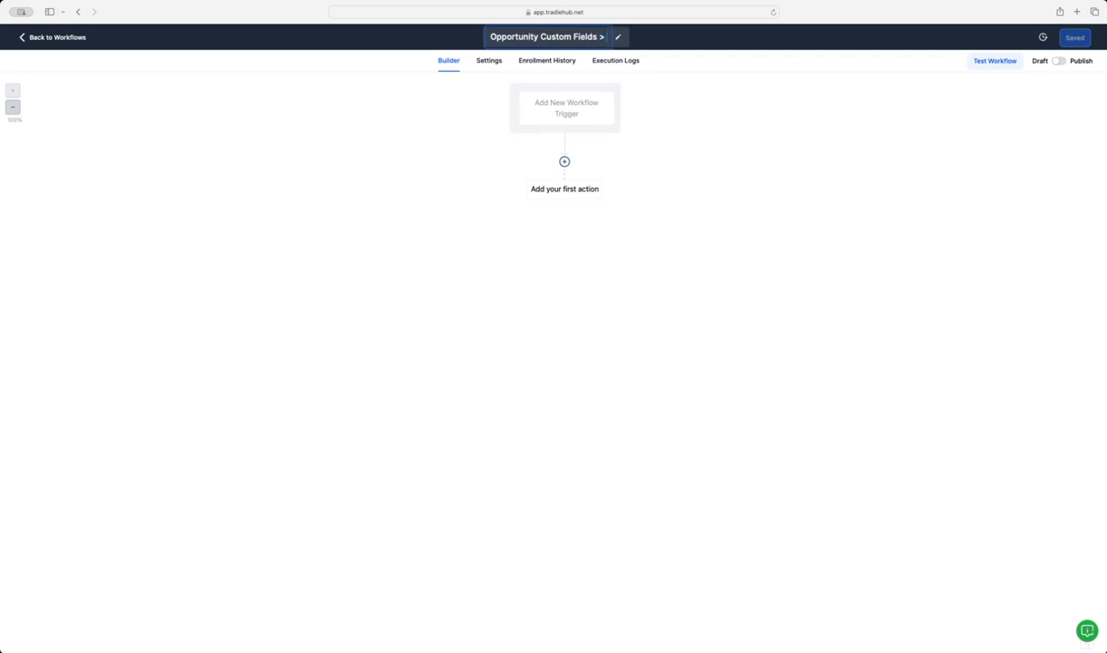
type(" Note")
key("Return")
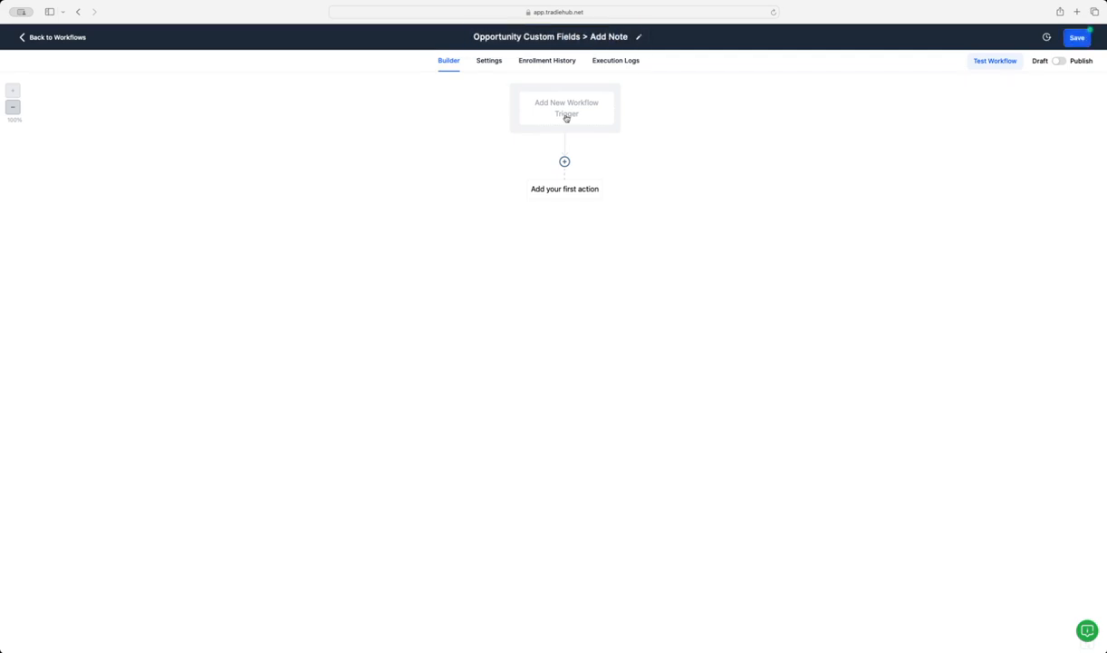
Add an Opportunity Changed trigger without filters to the workflow and save it.
left_click(551, 114)
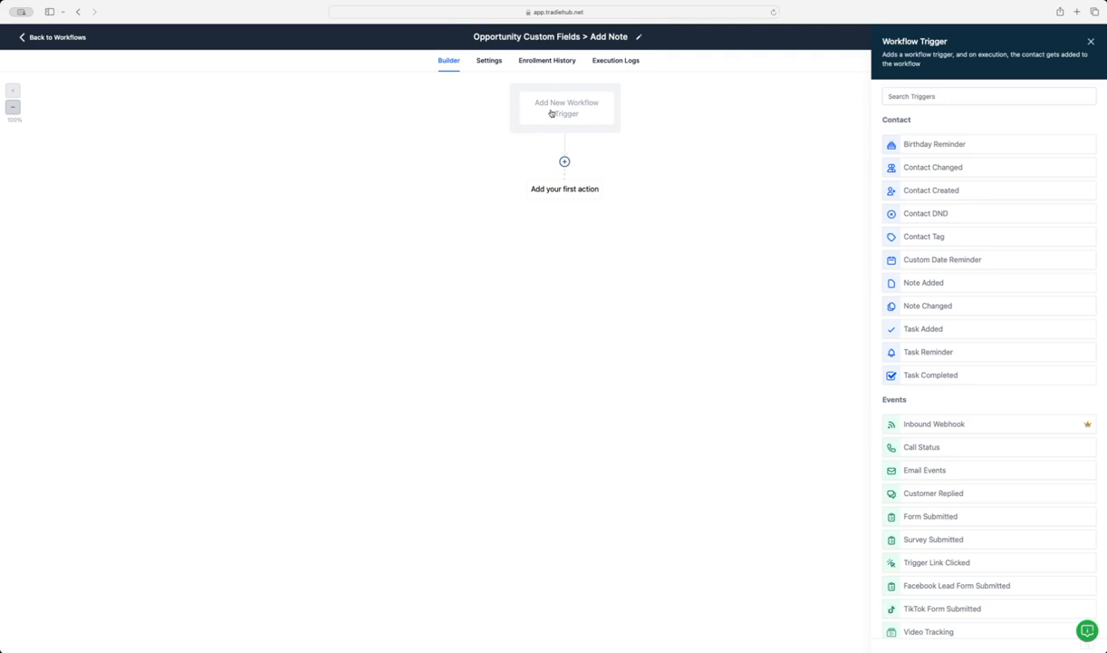
left_click(937, 97)
type("opp")
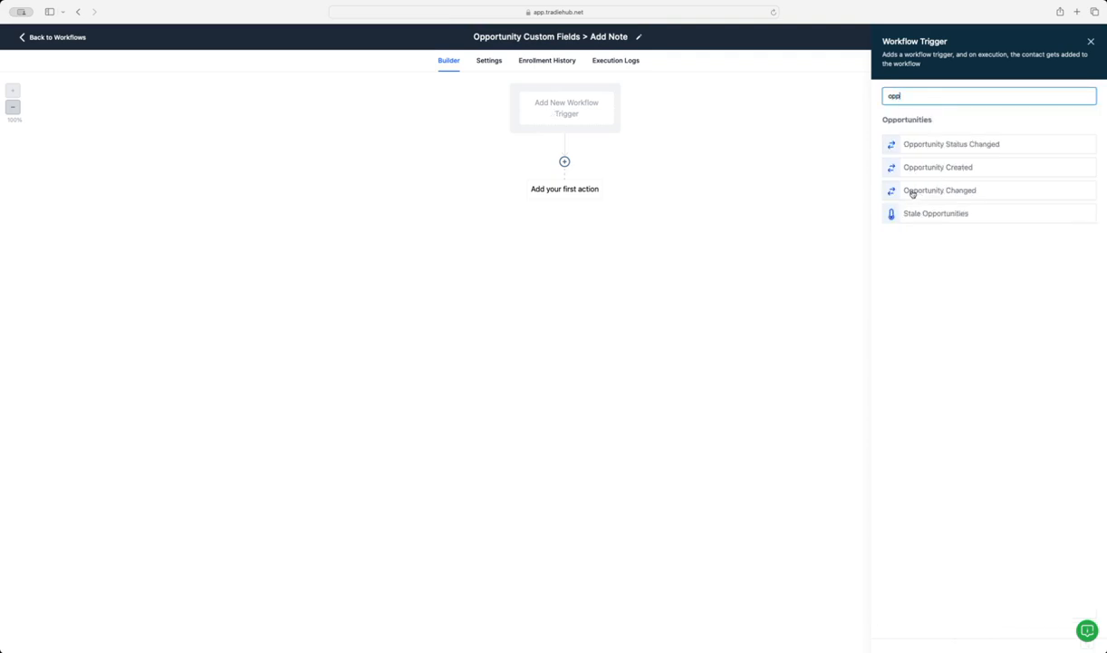
left_click(876, 189)
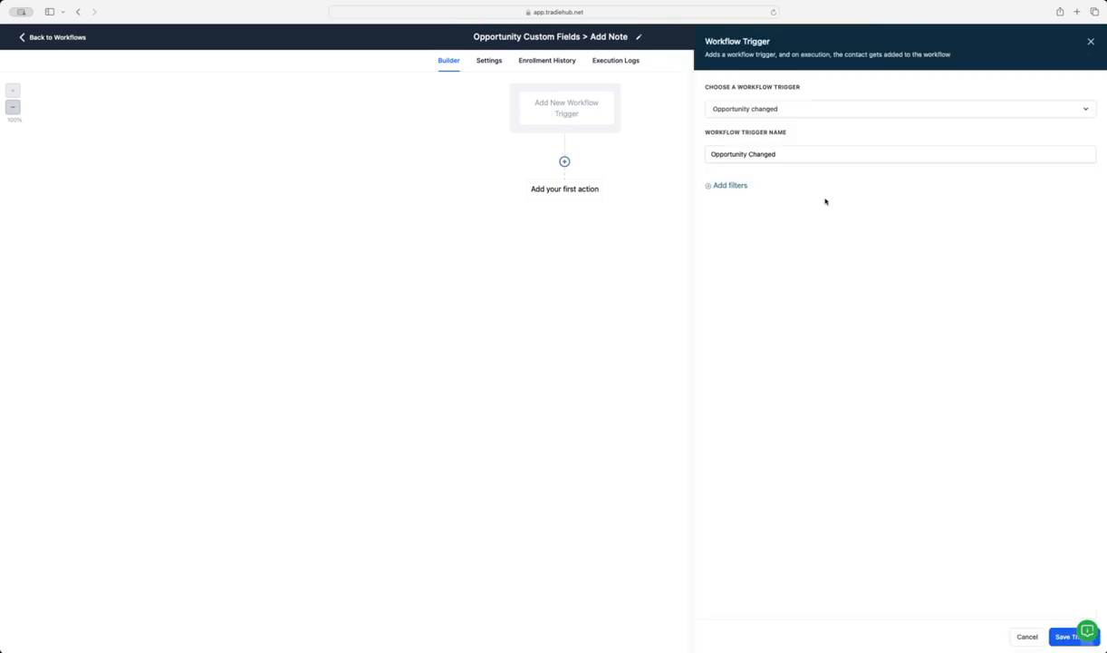
left_click(1062, 637)
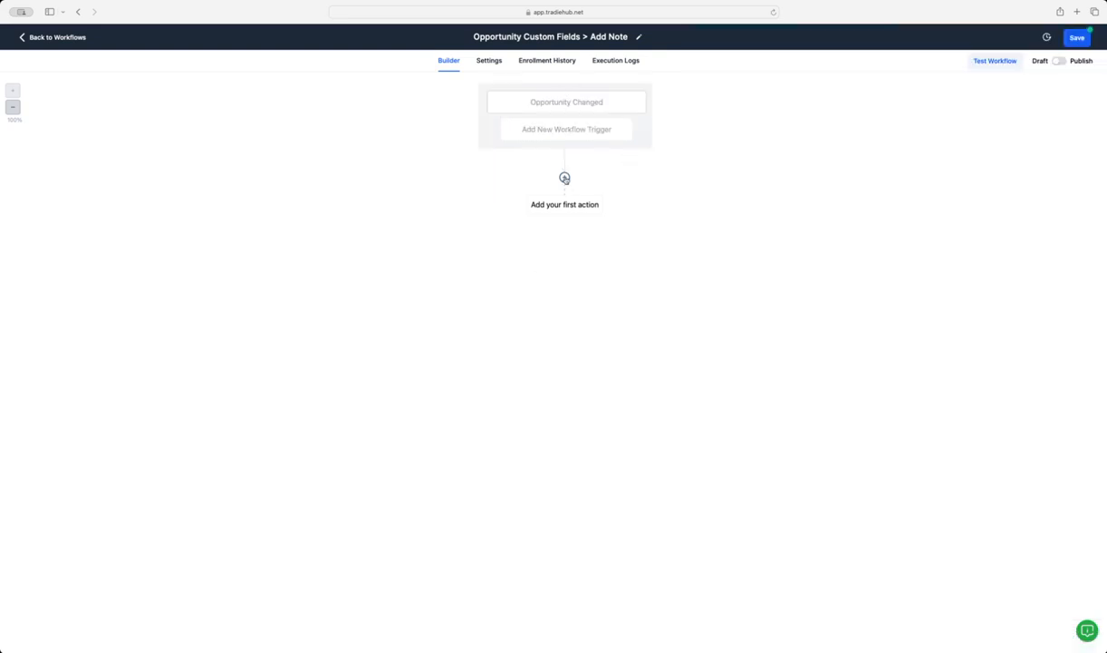
Add an Add To Notes action as the workflow's first action.
left_click(564, 177)
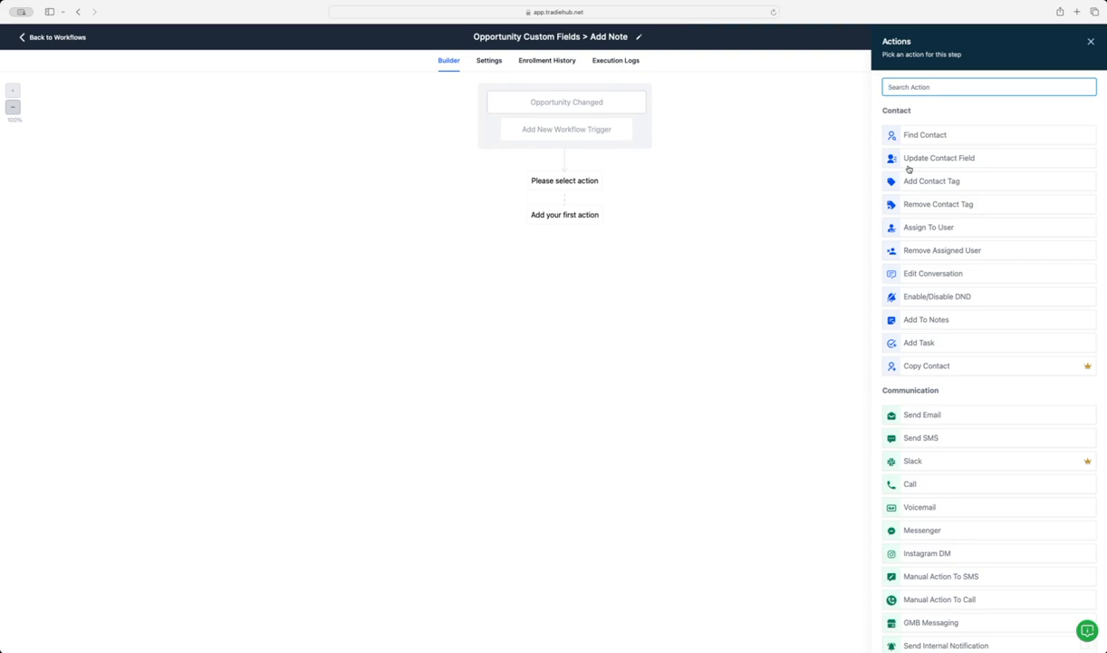
type("note")
left_click(924, 126)
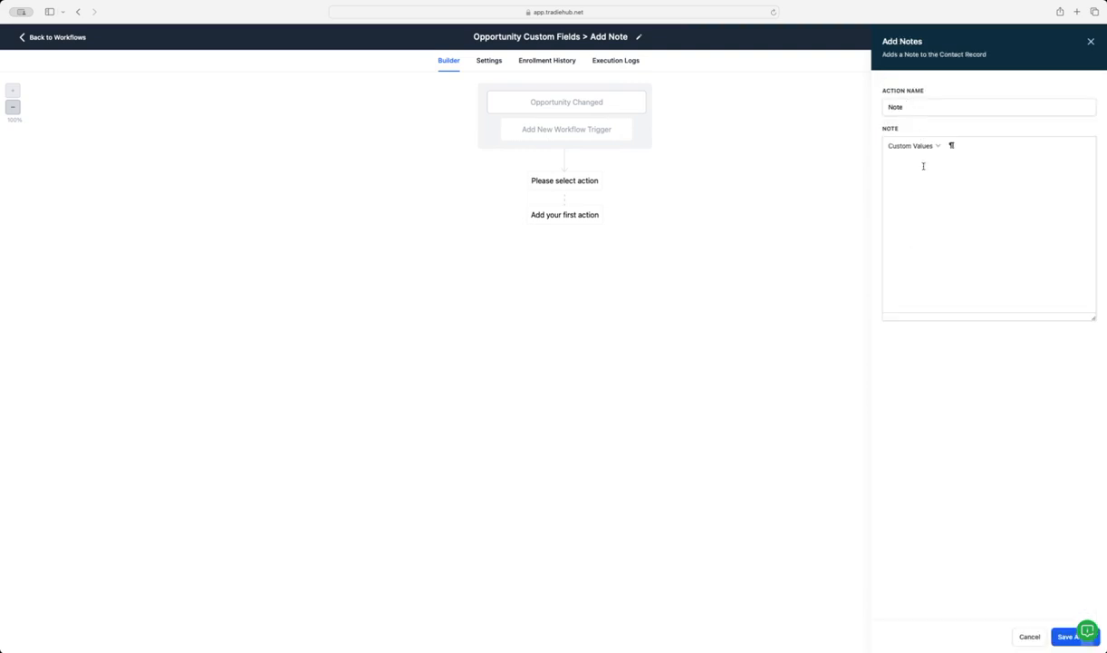
In the note body, insert the opportunity's Timeline of Completion custom field with the label "Timeline: " in front of it.
left_click(926, 149)
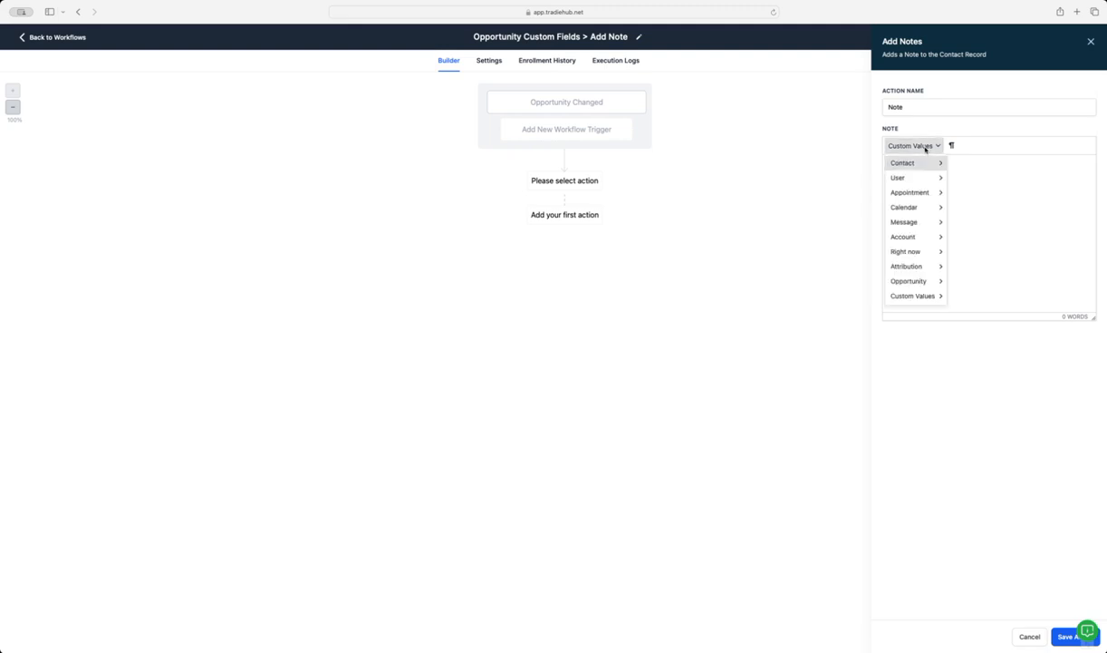
mouse_move(913, 282)
mouse_move(977, 374)
left_click(1055, 374)
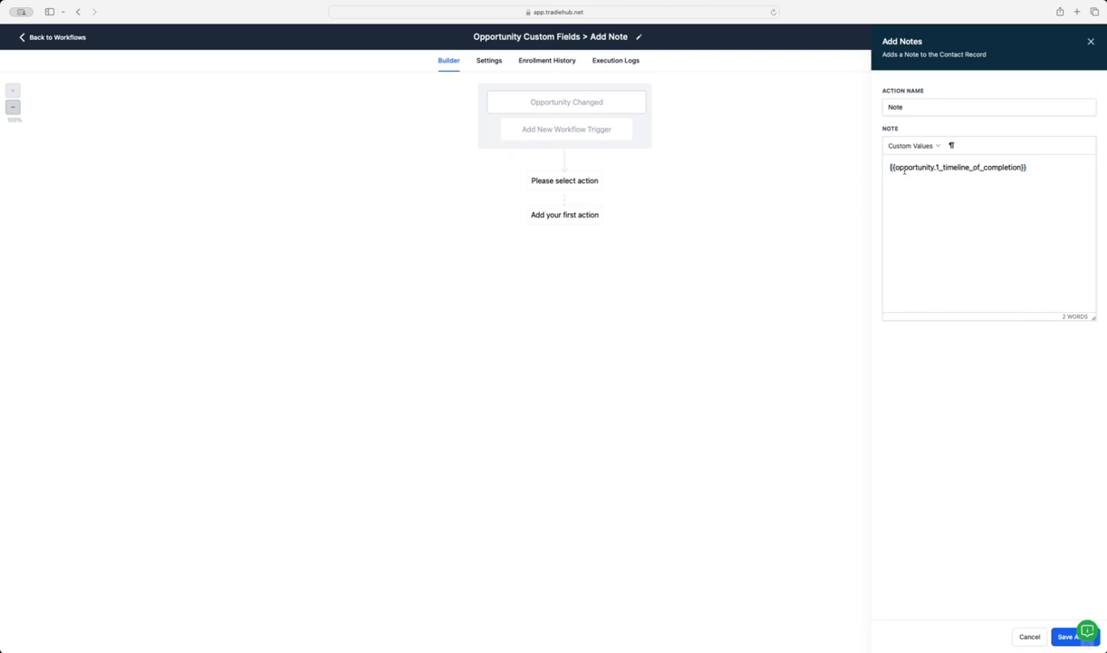
left_click(890, 167)
type("Timeline: ")
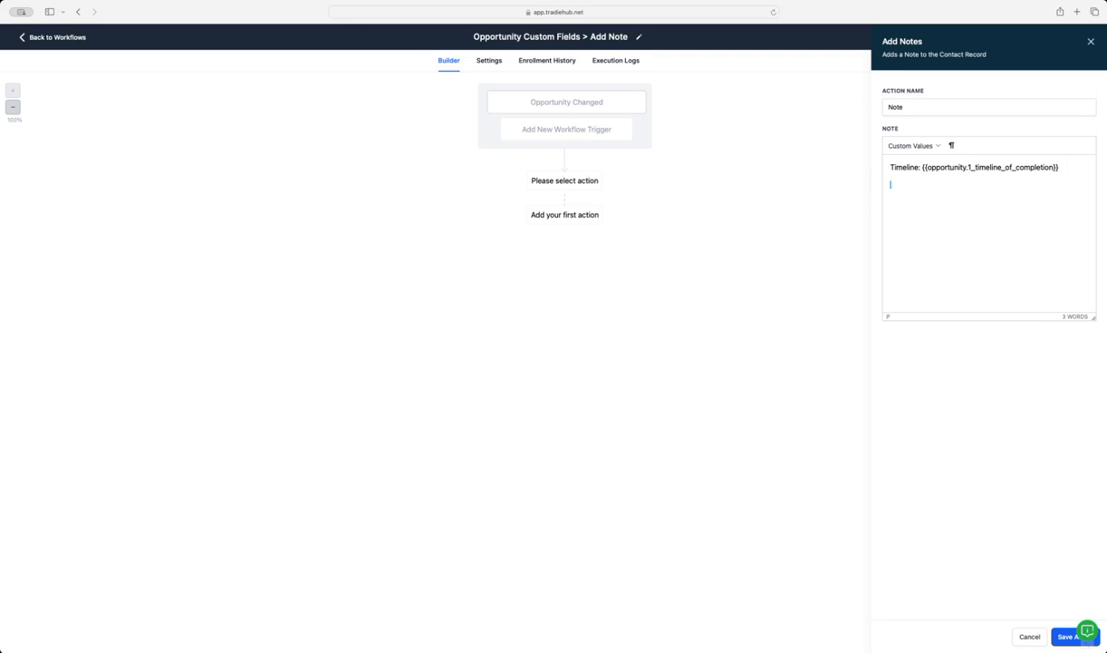
Add "Budget:" and "Type:" lines to the note and insert the opportunity's Budget custom field after the budget label.
type("BudgTy")
left_click(914, 145)
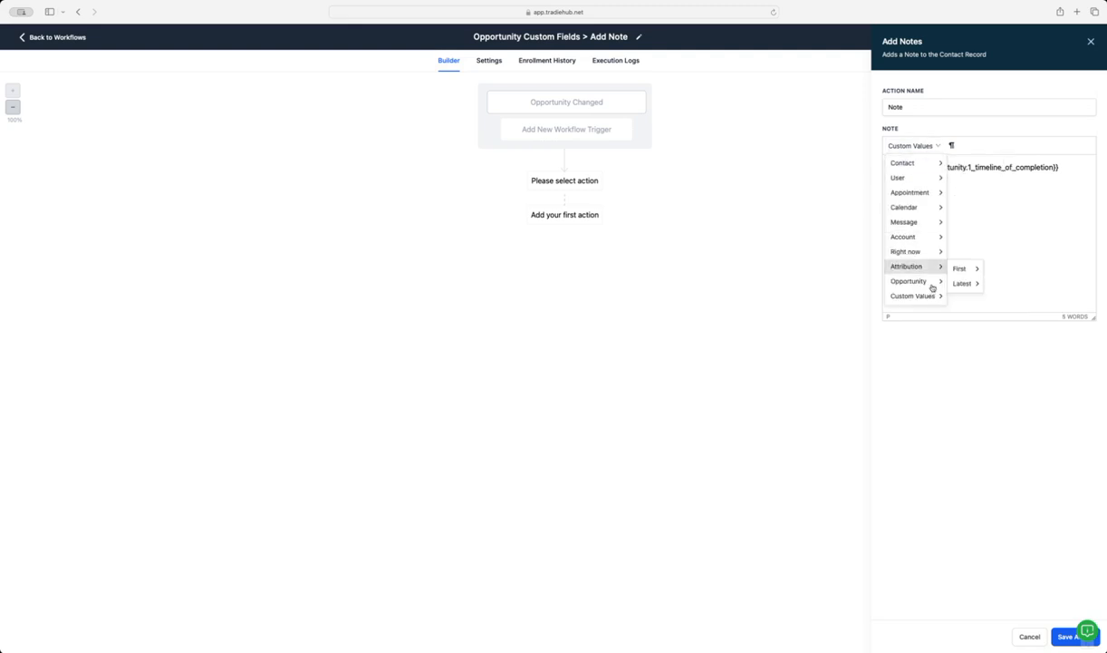
mouse_move(933, 288)
mouse_move(935, 362)
left_click(988, 372)
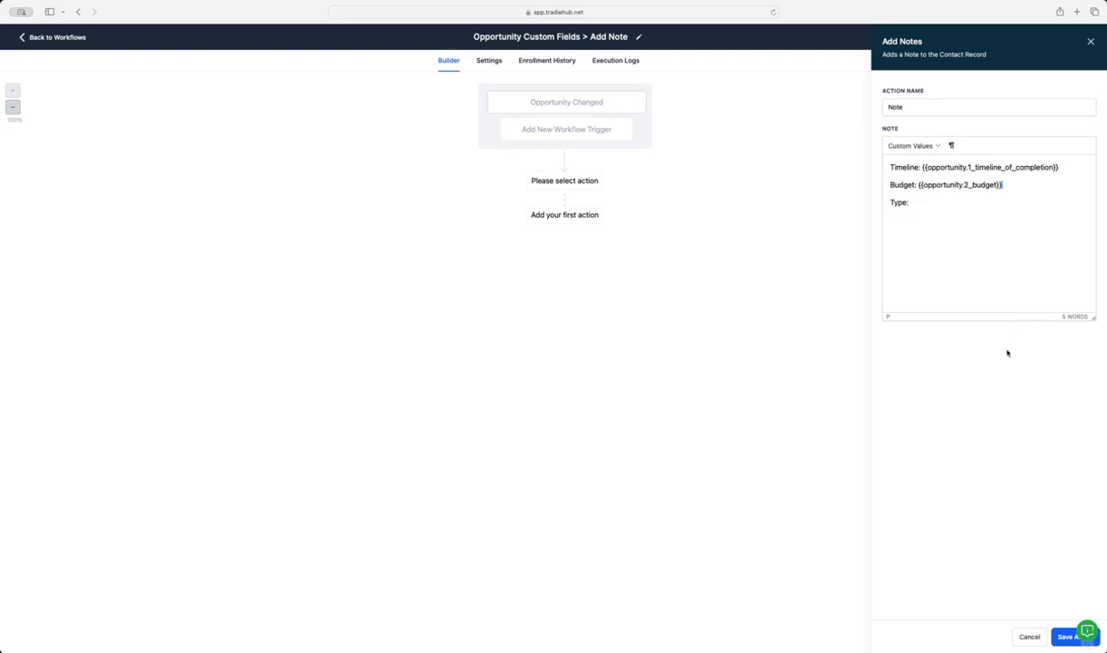
Insert the opportunity's Specific Requirements custom field after "Type:" in the note, and save the action and the workflow.
left_click(913, 145)
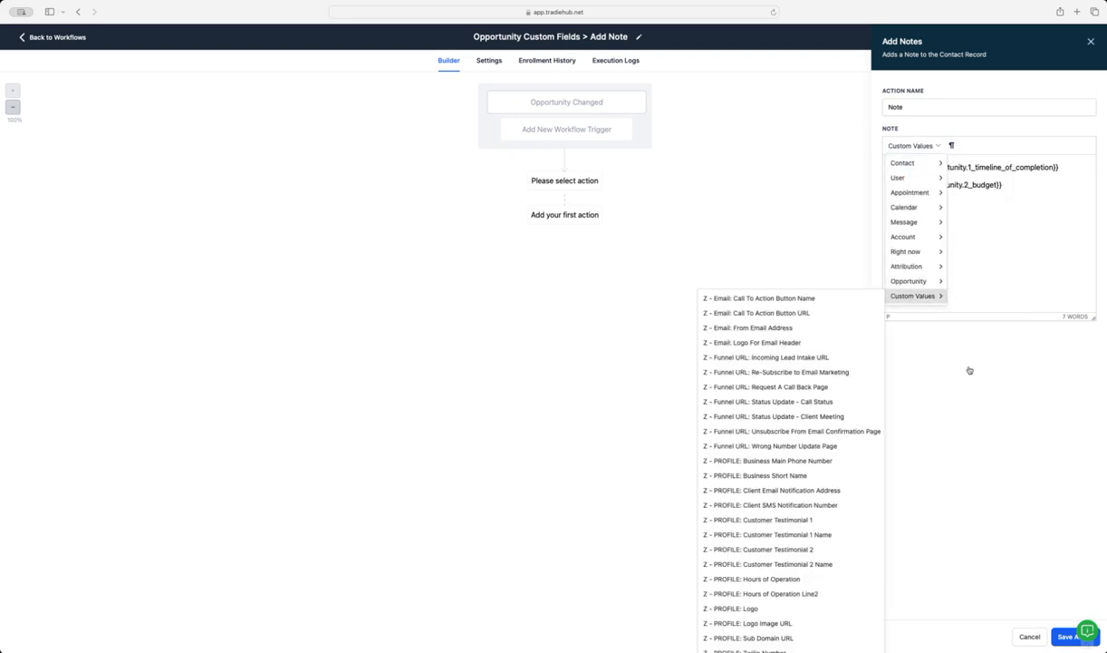
mouse_move(911, 281)
mouse_move(967, 372)
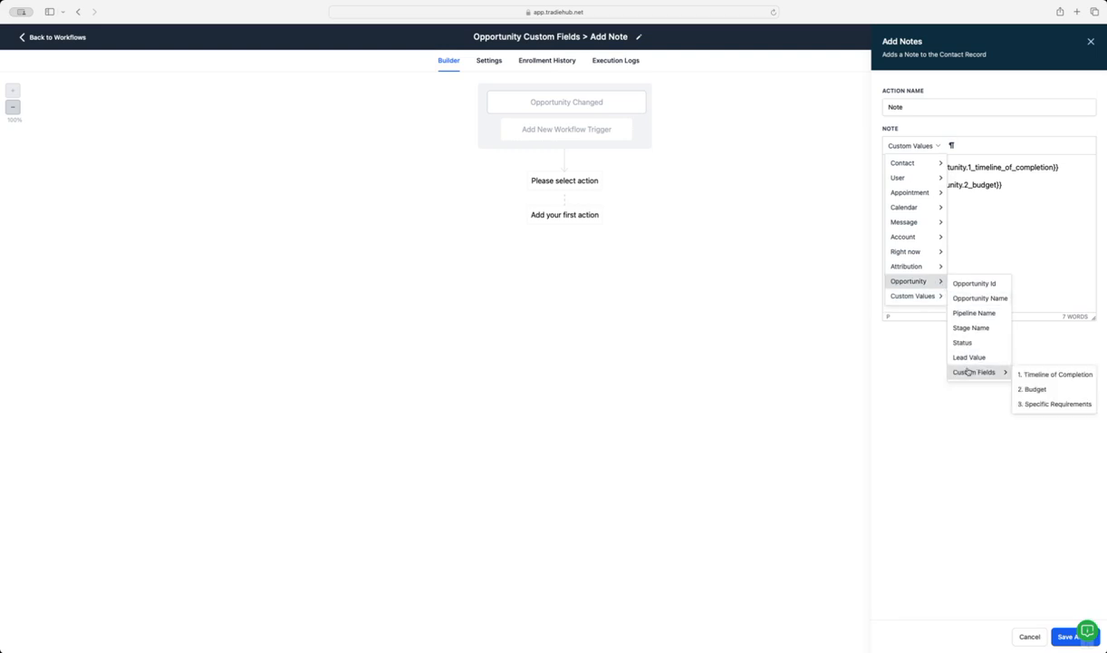
left_click(1027, 403)
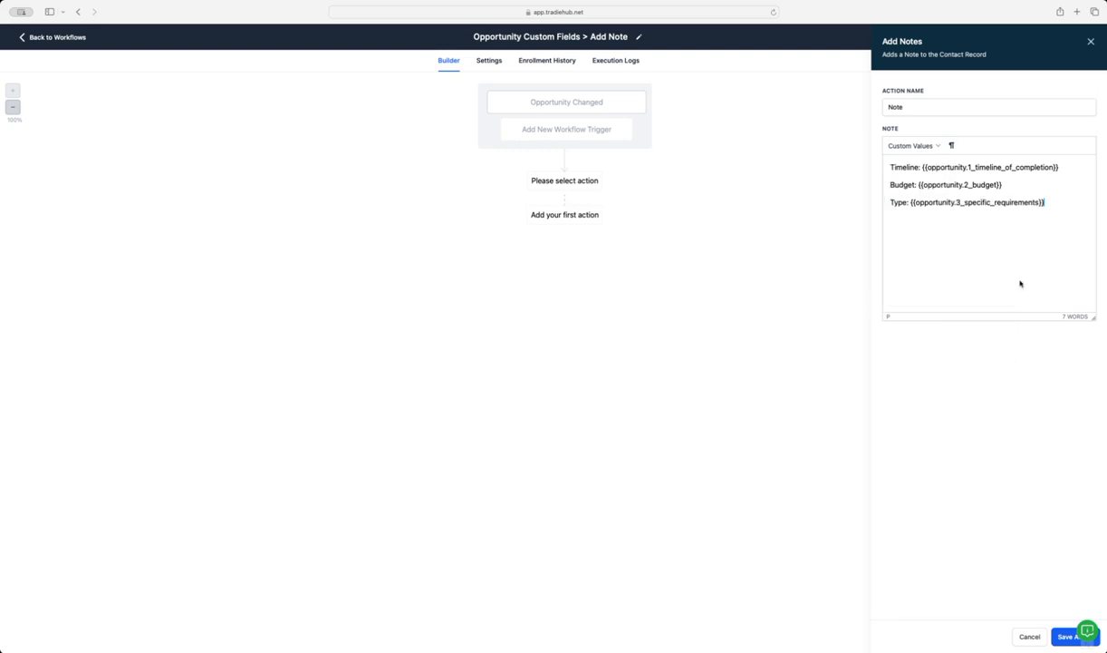
left_click(1059, 639)
left_click(1077, 37)
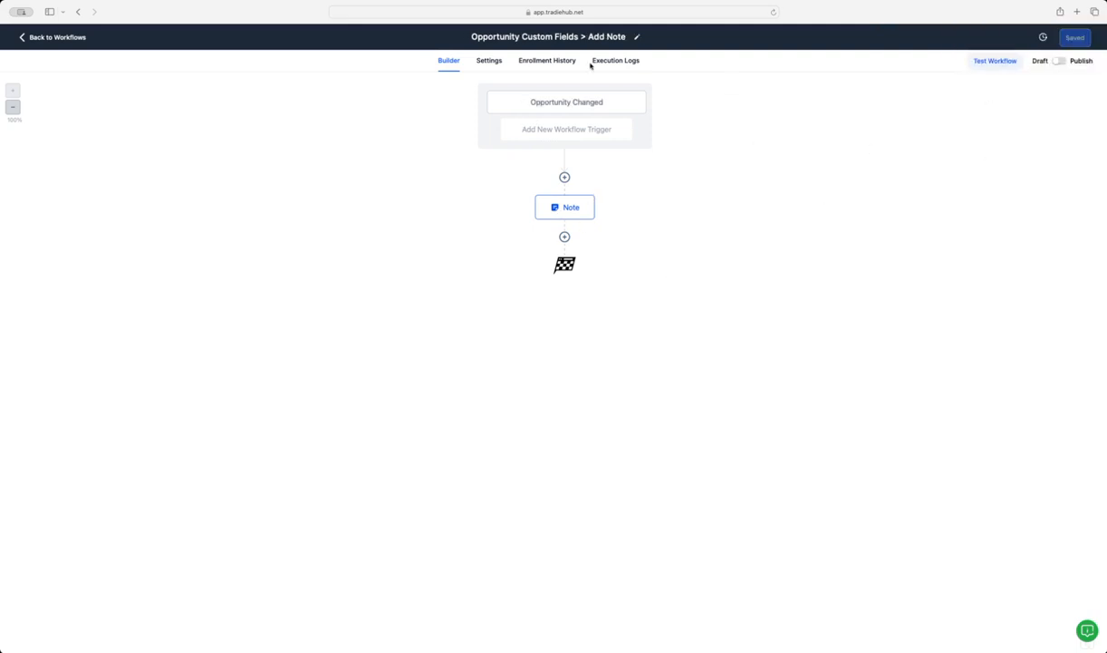
Allow contact re-entry in the workflow's settings and save the workflow.
left_click(491, 62)
left_click(277, 178)
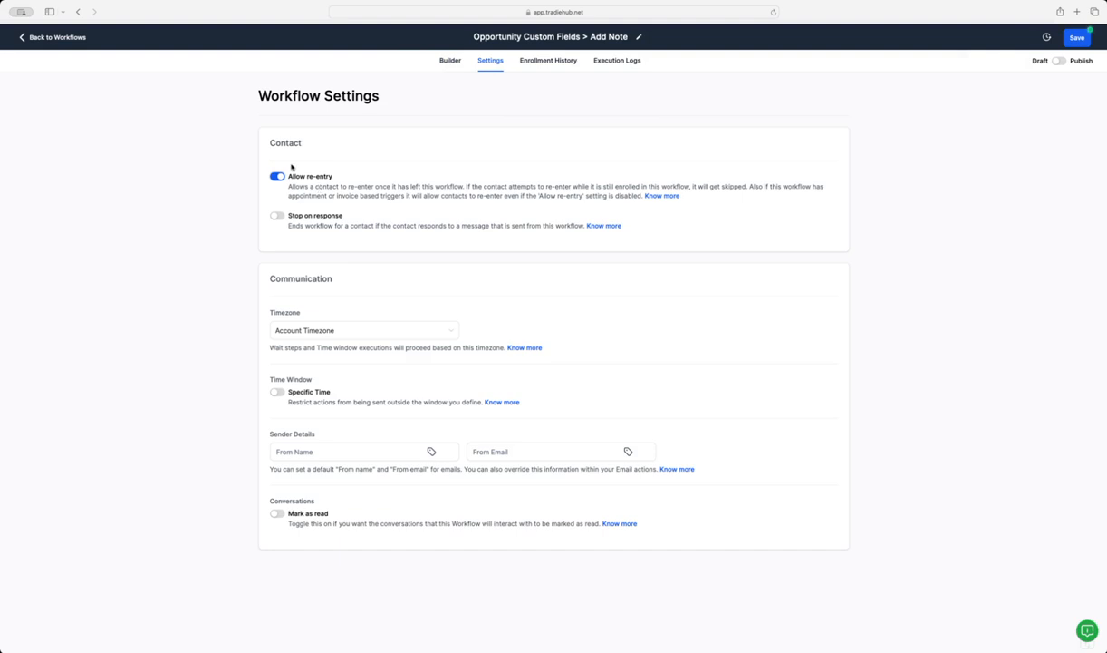
left_click(1077, 37)
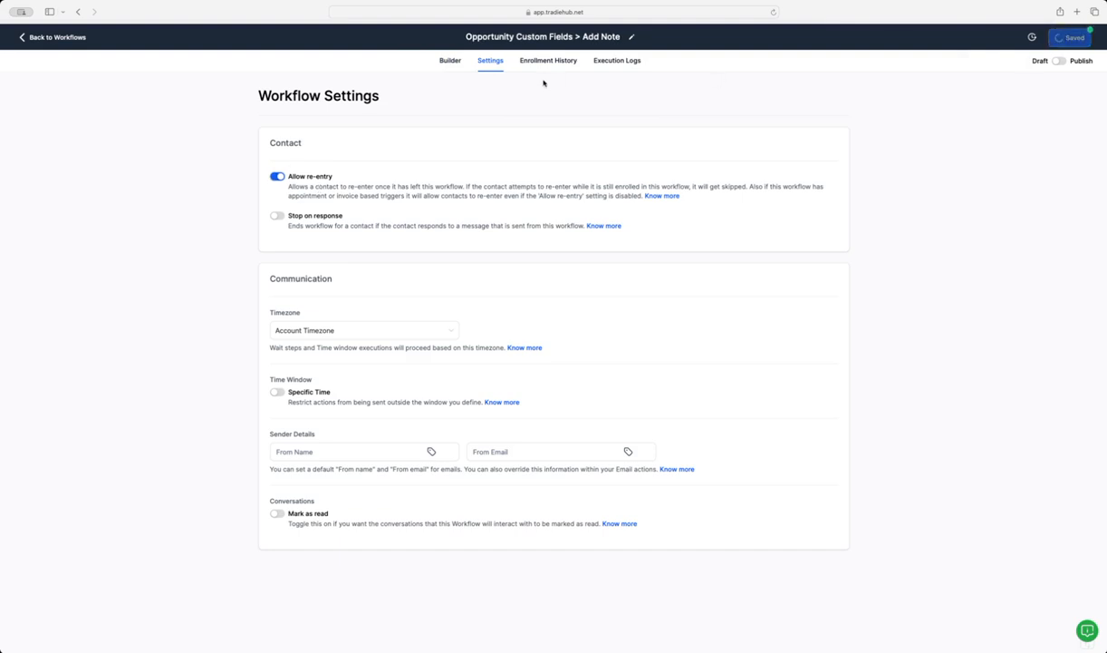
left_click(1078, 42)
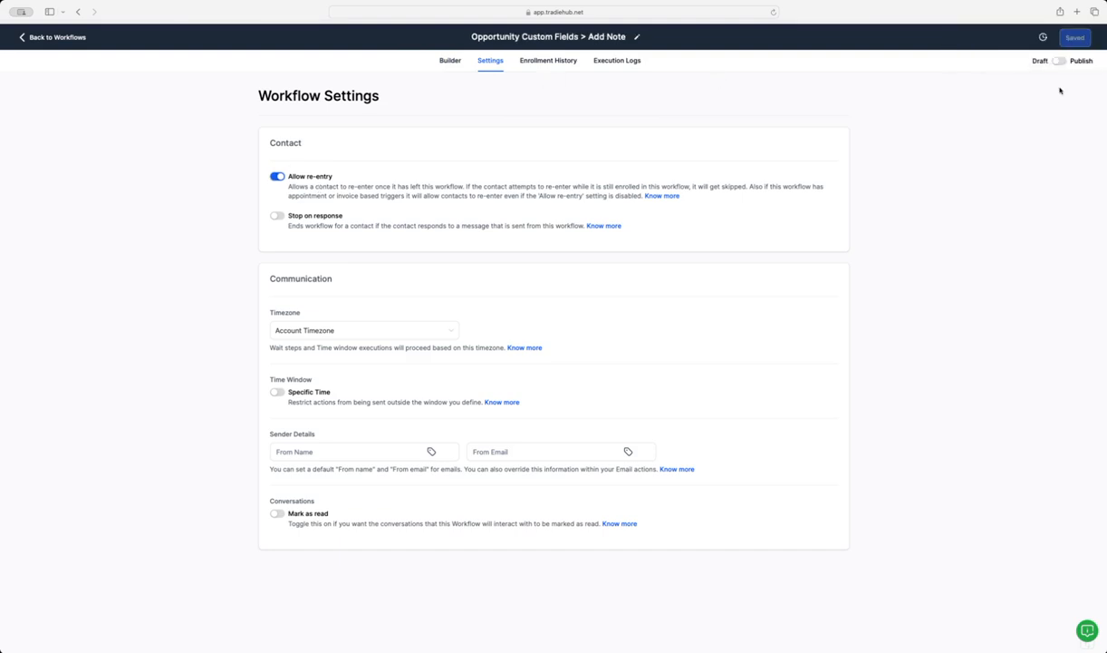
Switch the workflow from Draft to Publish and save it.
left_click(1059, 61)
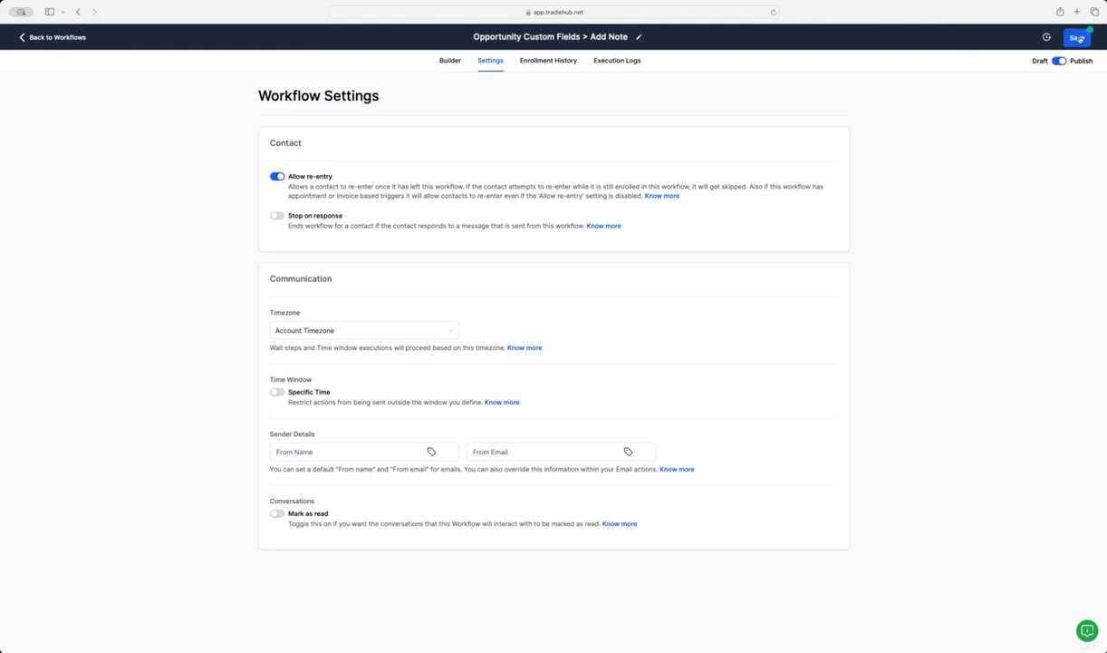
left_click(1078, 38)
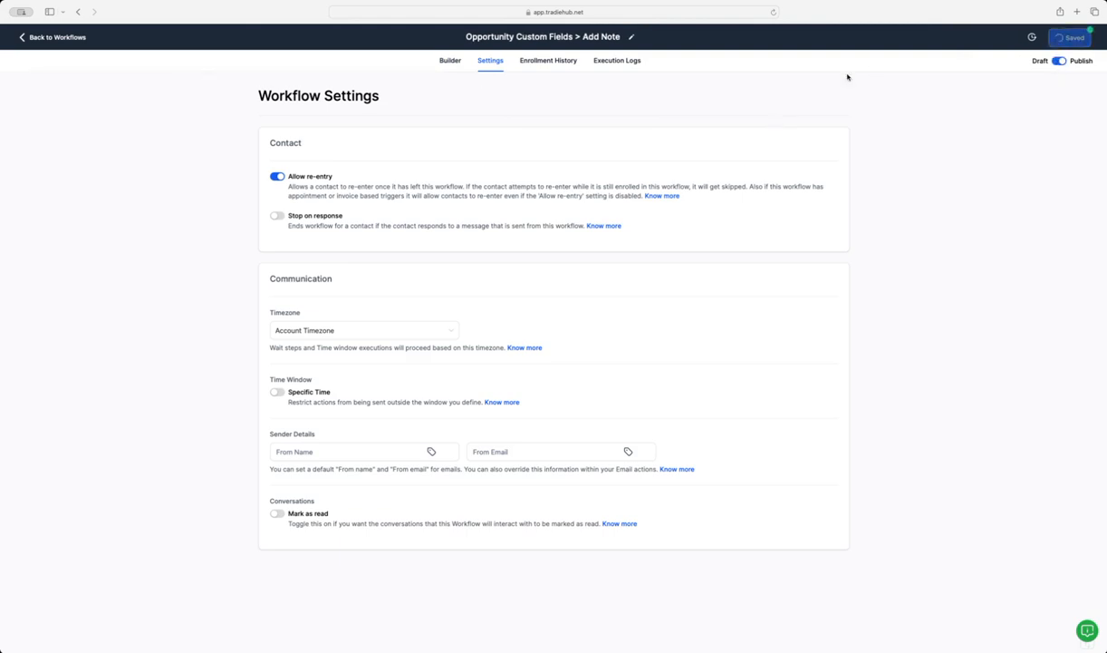
left_click(1090, 41)
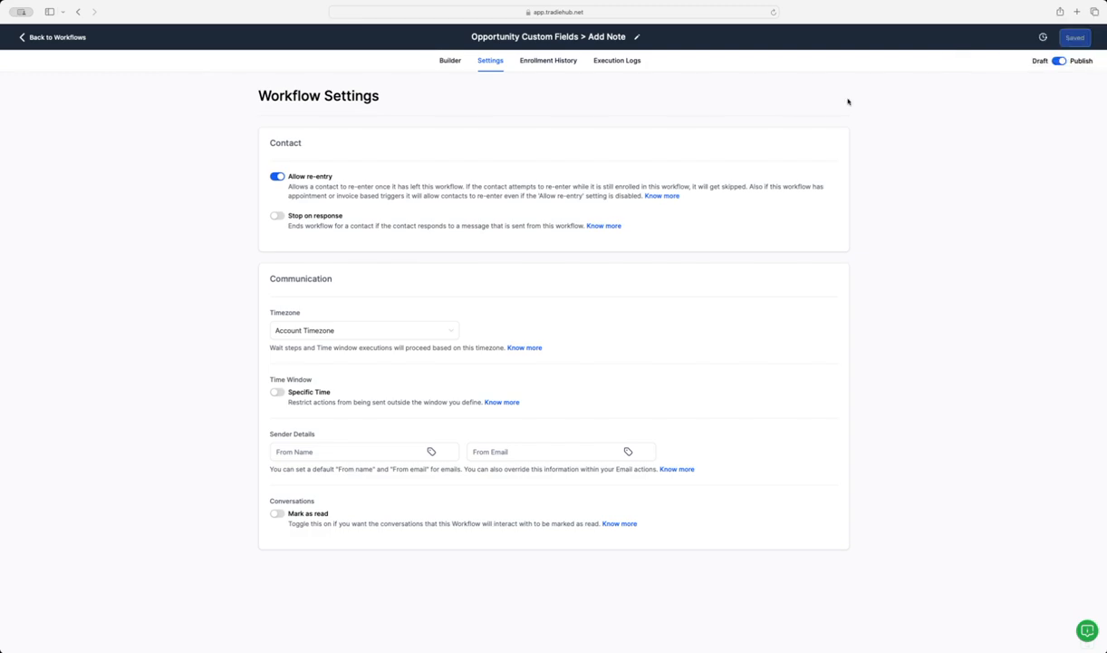
Return to the Sales Pipeline opportunities, ignore the phone number banner, and examine the notes of the Contacted Lead opportunity.
left_click(44, 39)
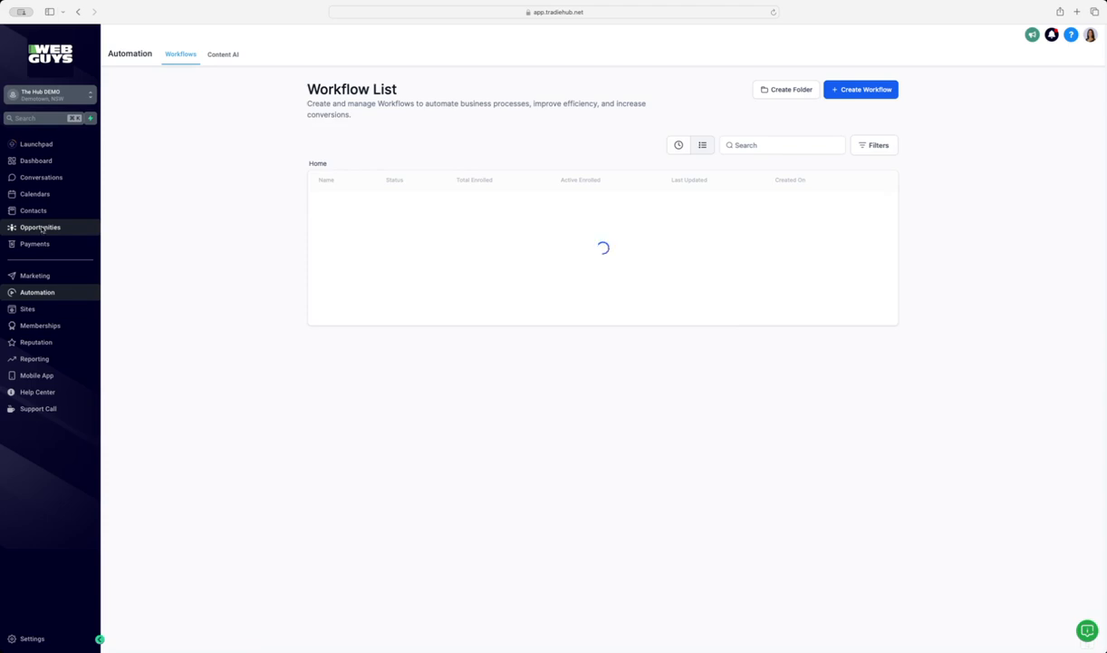
left_click(41, 228)
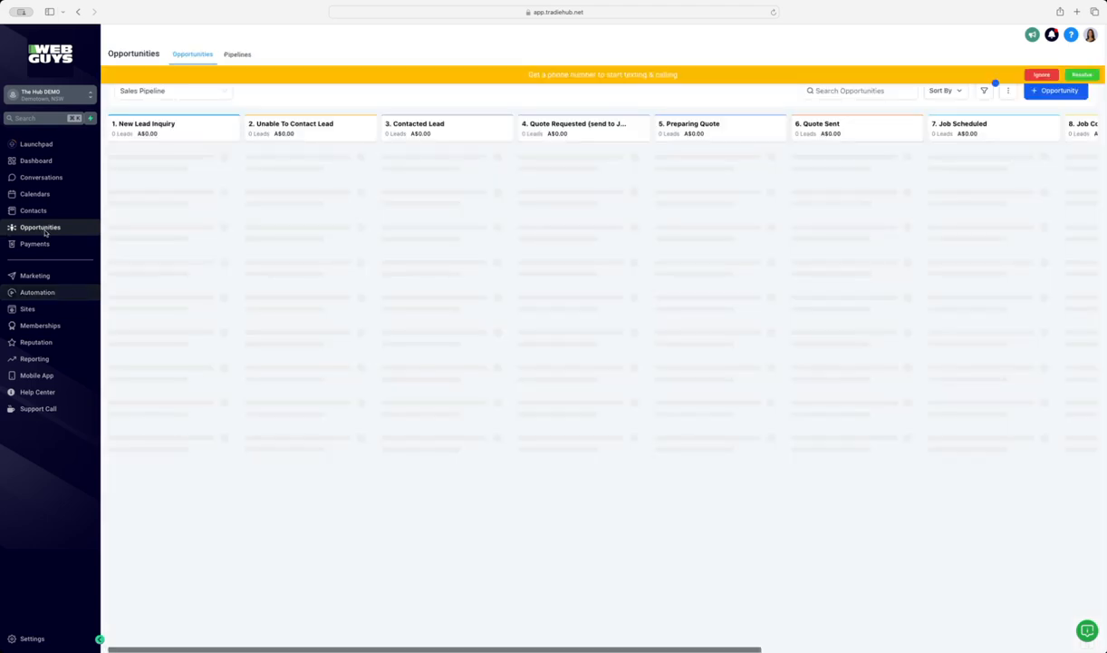
left_click(1042, 75)
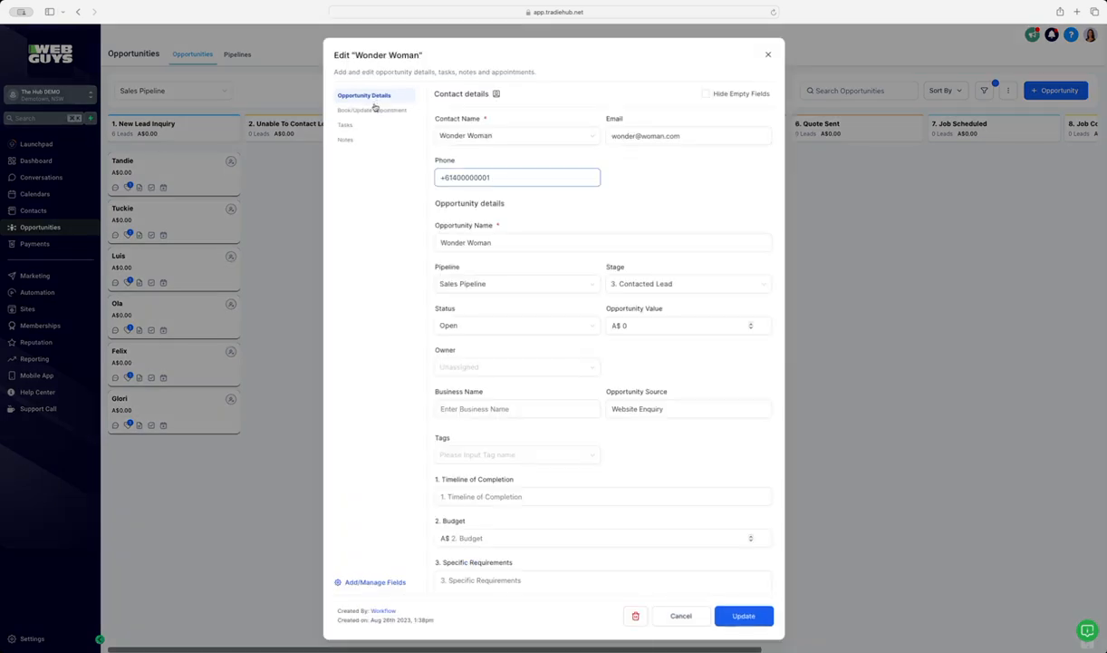
left_click(345, 141)
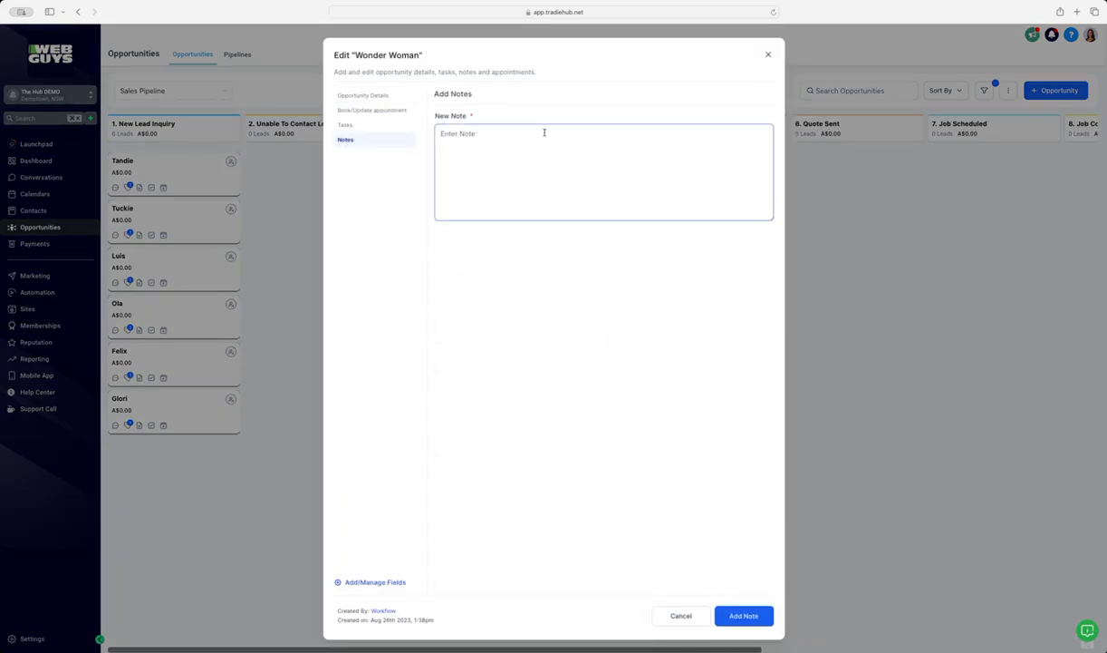
In the Contacted Lead opportunity, enter timeline "Xmas", budget 100000 and specific requirements "Ensuite", and update it.
left_click(367, 95)
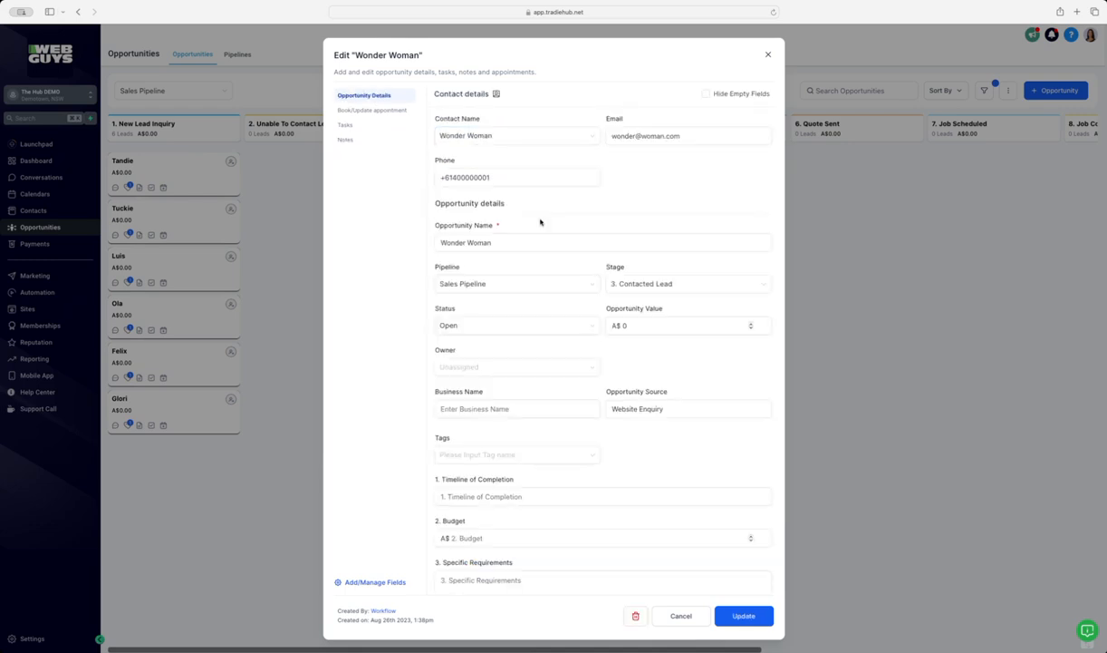
scroll(528, 403, "down", 1)
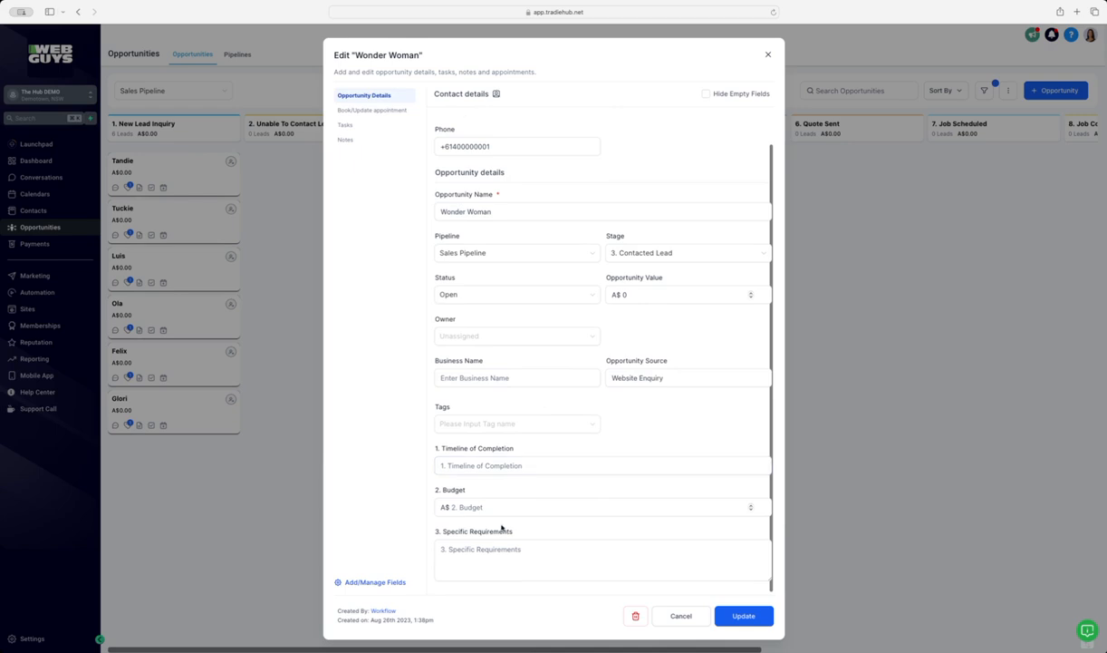
left_click(579, 466)
type("Xmas")
key("Tab")
type("100000")
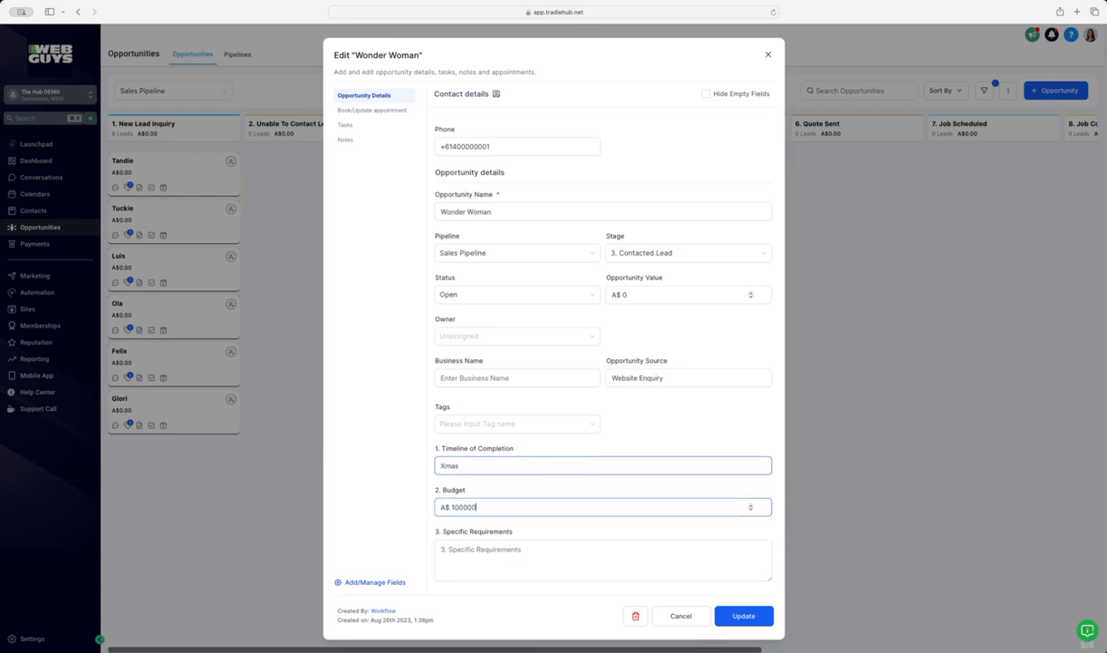
key("Tab")
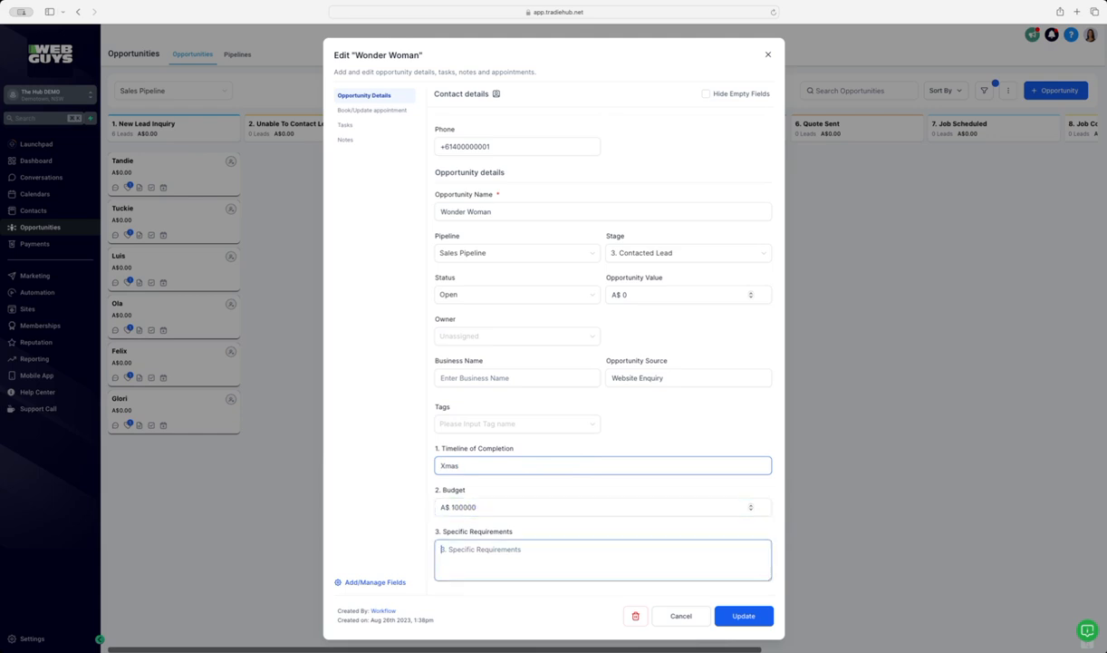
type("Ensuite")
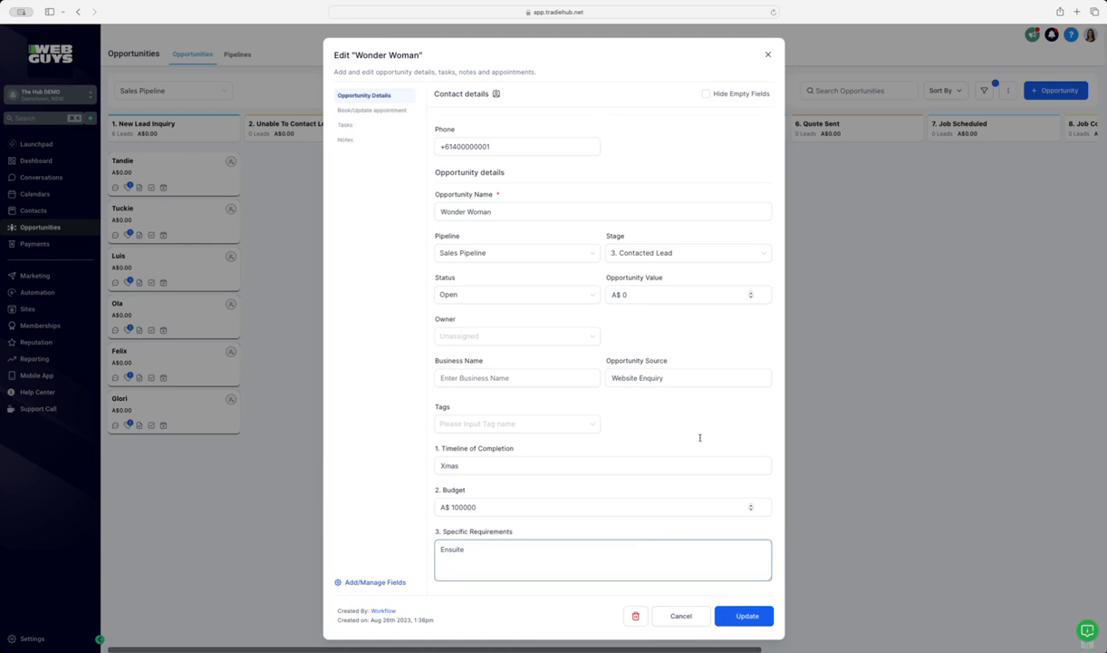
Check the updated opportunity's notes for the workflow's note and close the opportunity.
left_click(352, 142)
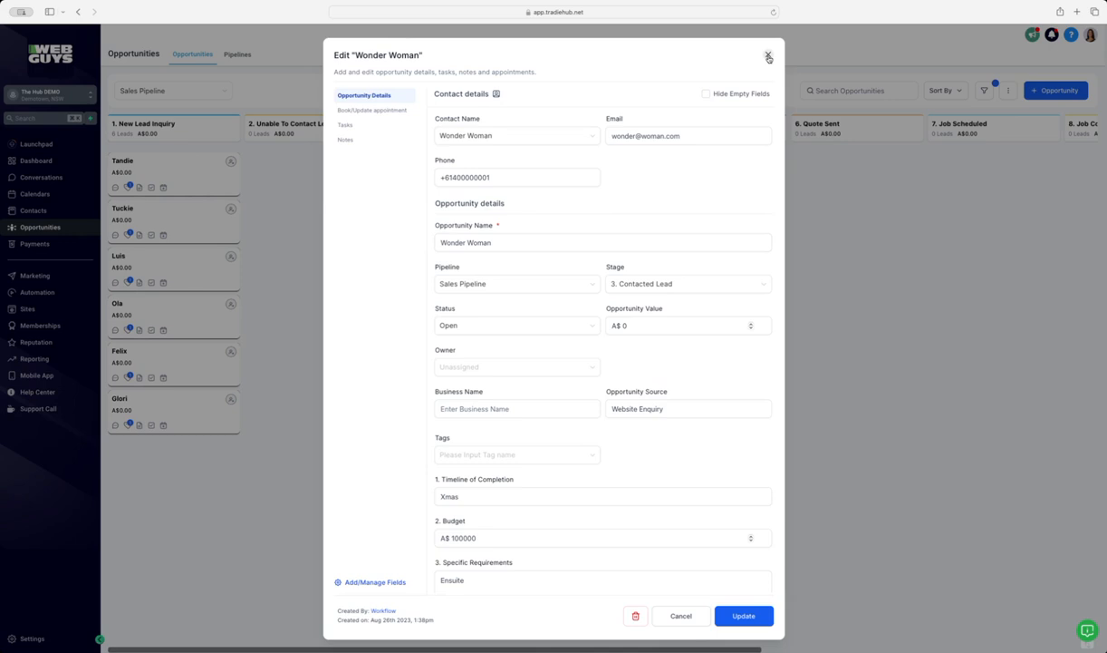
left_click(768, 58)
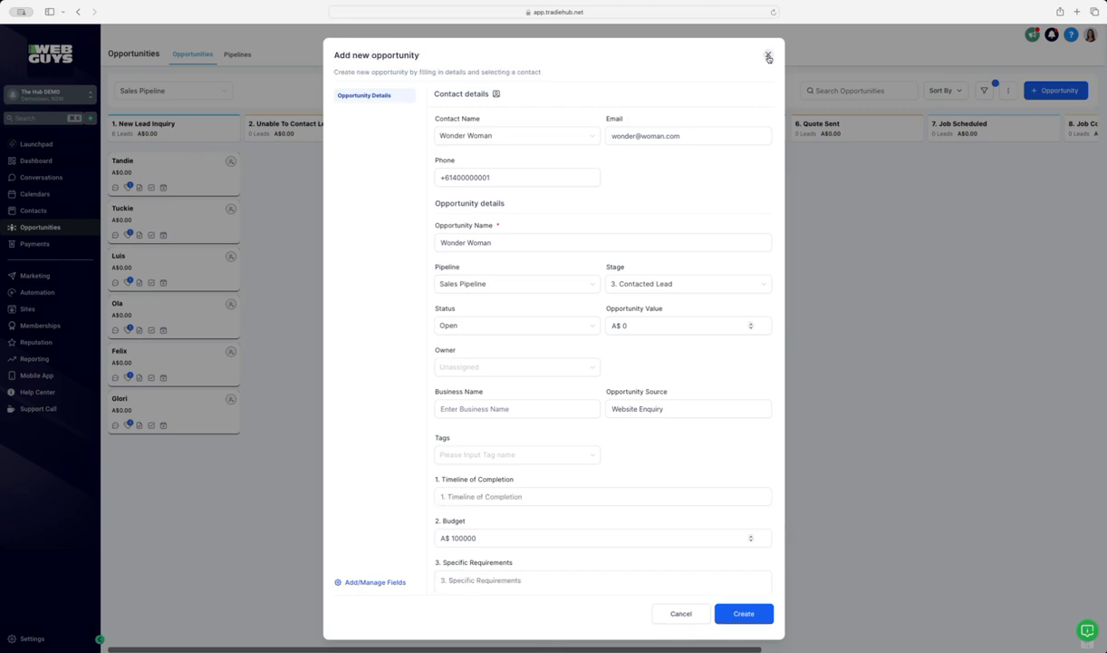